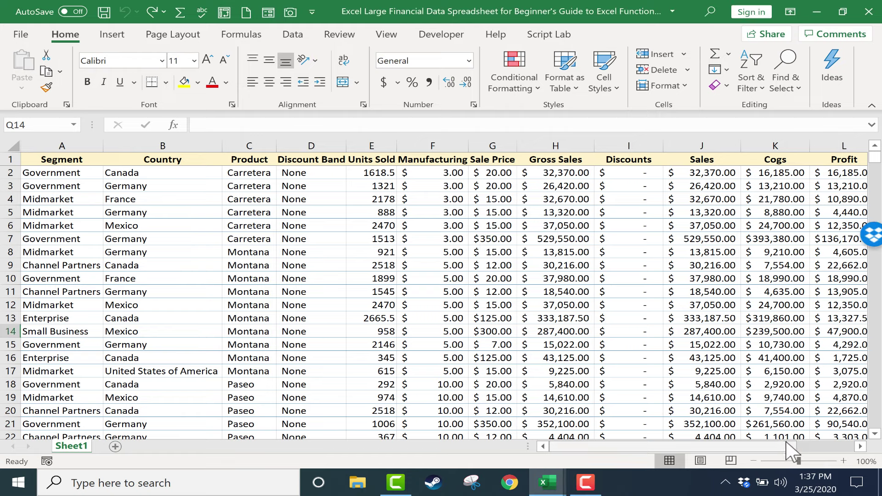
- Jump from the Profit values down to the last entry in row 701 and bring row 702 into view
{"action": "left_click_drag", "start_coordinate": [776, 448], "coordinate": [754, 454]}
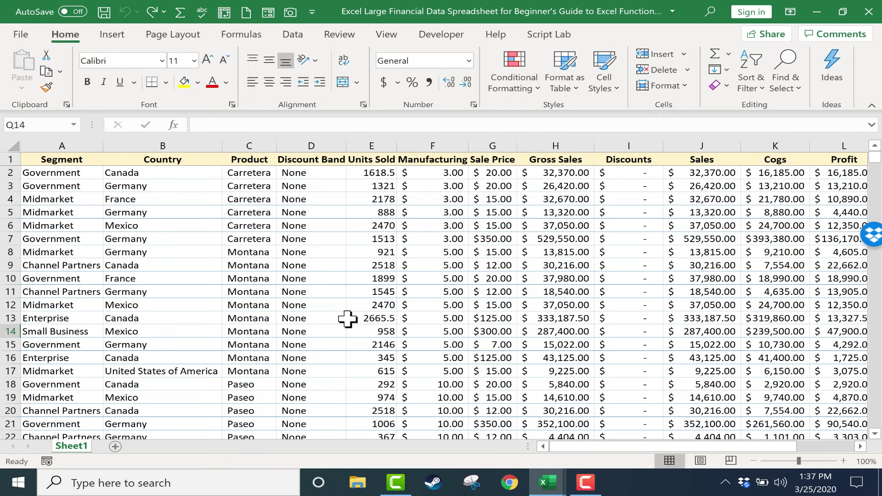
{"action": "left_click_drag", "start_coordinate": [647, 454], "coordinate": [805, 459]}
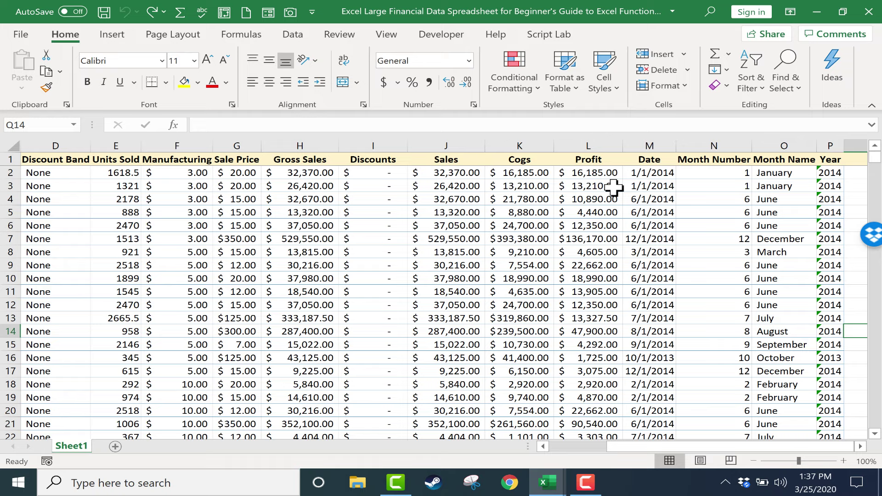
{"action": "left_click_drag", "start_coordinate": [690, 446], "coordinate": [431, 463]}
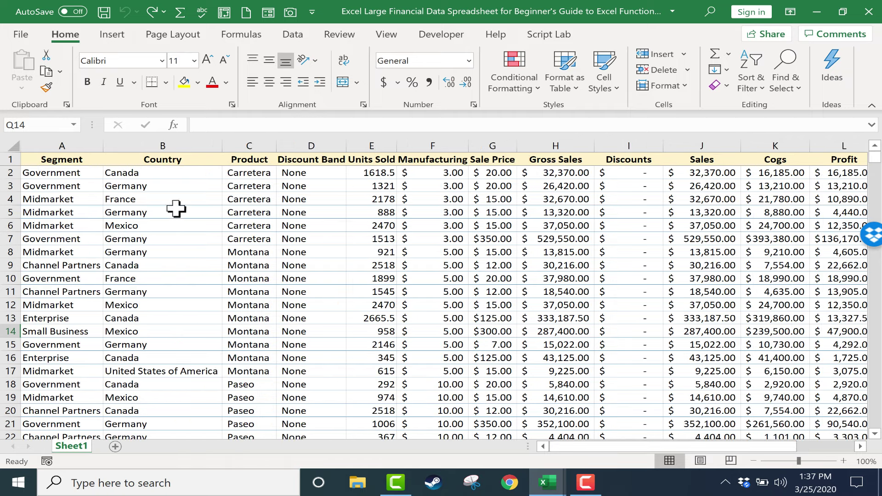
{"action": "left_click_drag", "start_coordinate": [698, 446], "coordinate": [755, 449]}
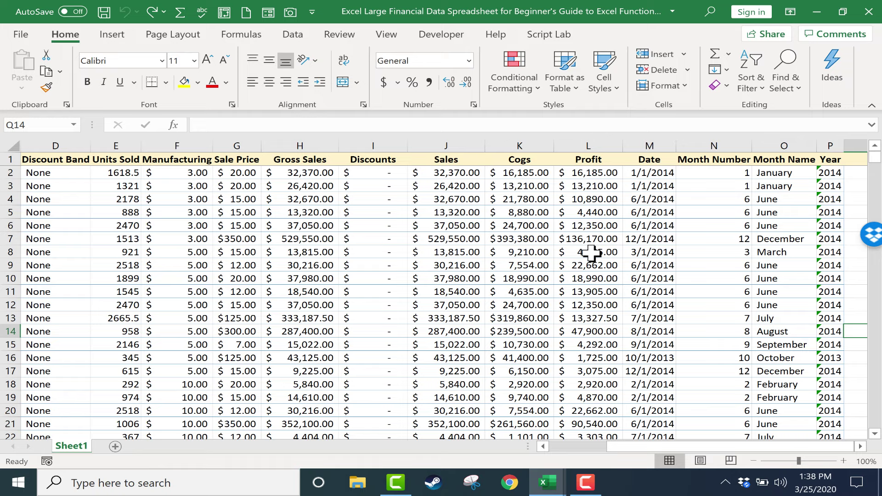
{"action": "left_click", "coordinate": [588, 213]}
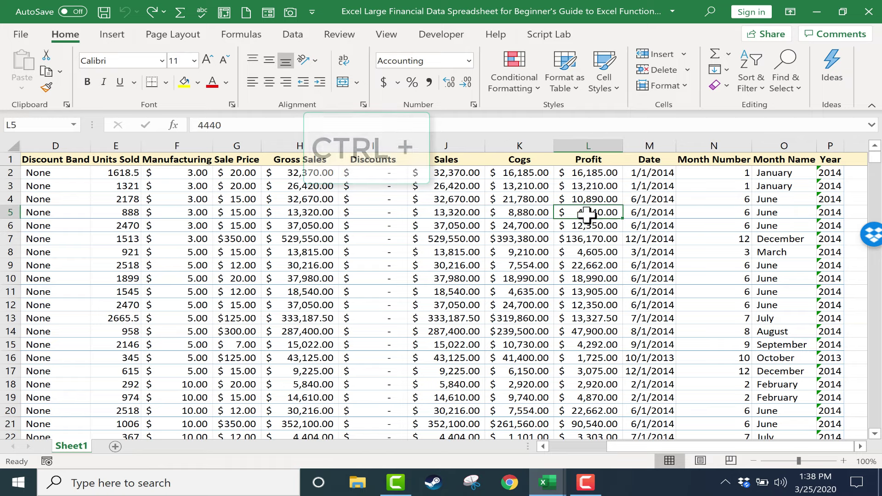
{"action": "key", "text": "ctrl+Down"}
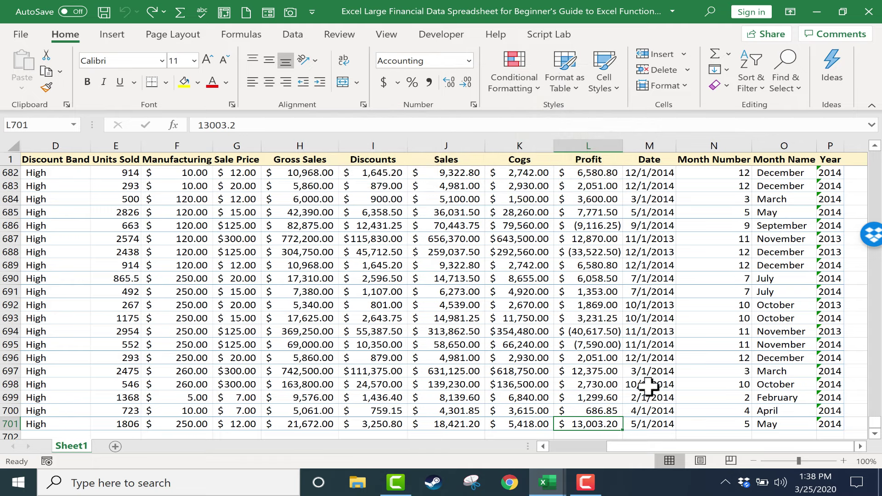
{"action": "scroll", "coordinate": [604, 396], "scroll_direction": "down", "scroll_amount": 2}
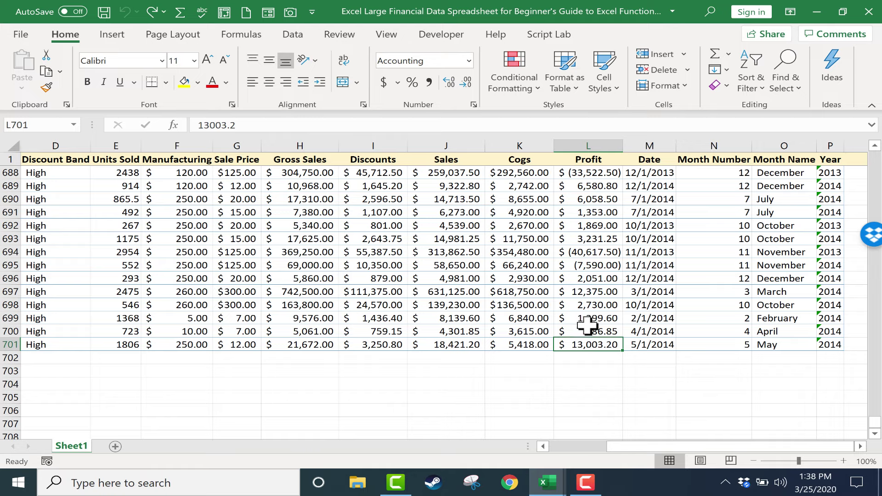
{"action": "scroll", "coordinate": [787, 445], "scroll_direction": "up", "scroll_amount": 3, "text": "ctrl"}
{"action": "left_click_drag", "start_coordinate": [786, 451], "coordinate": [801, 448]}
{"action": "scroll", "coordinate": [641, 325], "scroll_direction": "down", "scroll_amount": 2}
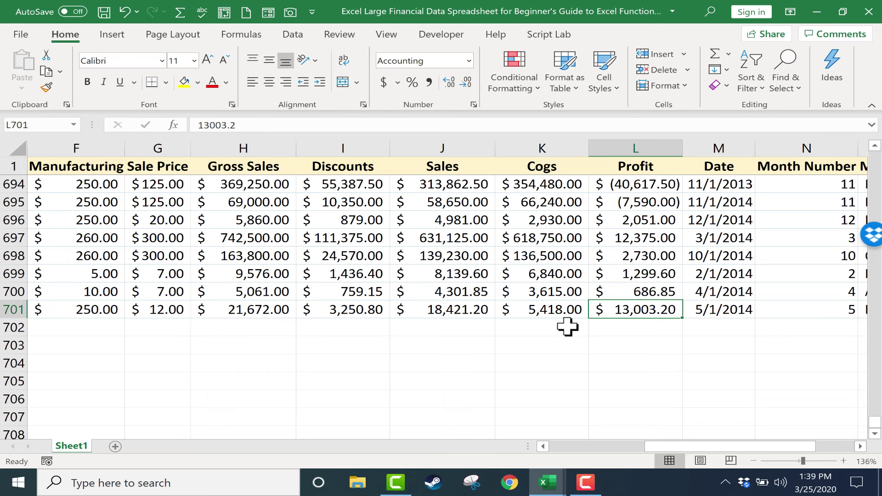
- Begin typing =sum in the empty cell L702 under the Profit column
{"action": "left_click", "coordinate": [604, 325]}
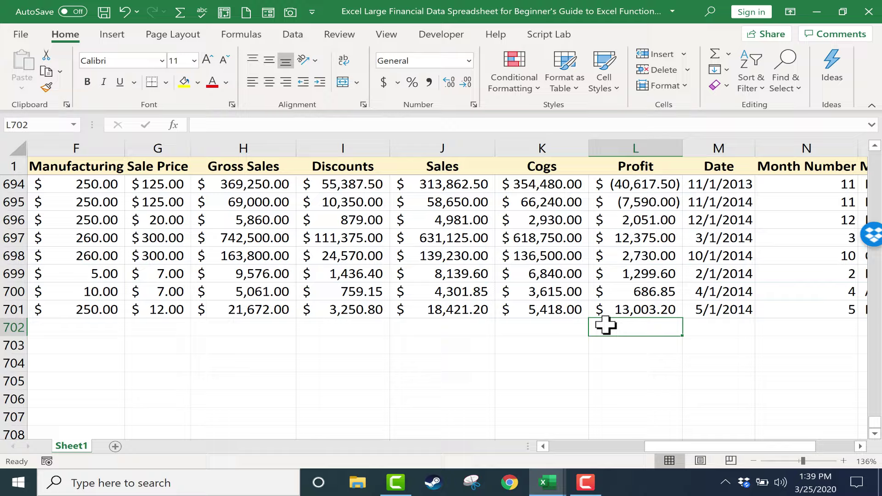
{"action": "left_click", "coordinate": [565, 325]}
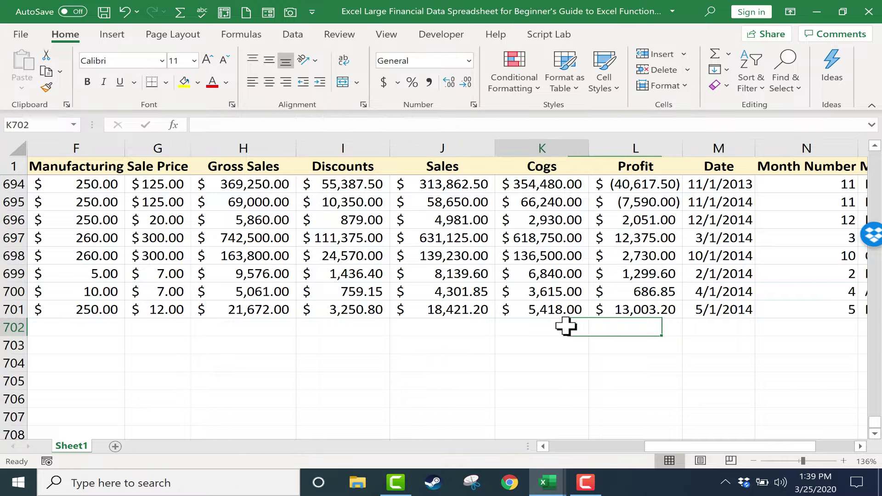
{"action": "left_click", "coordinate": [631, 325]}
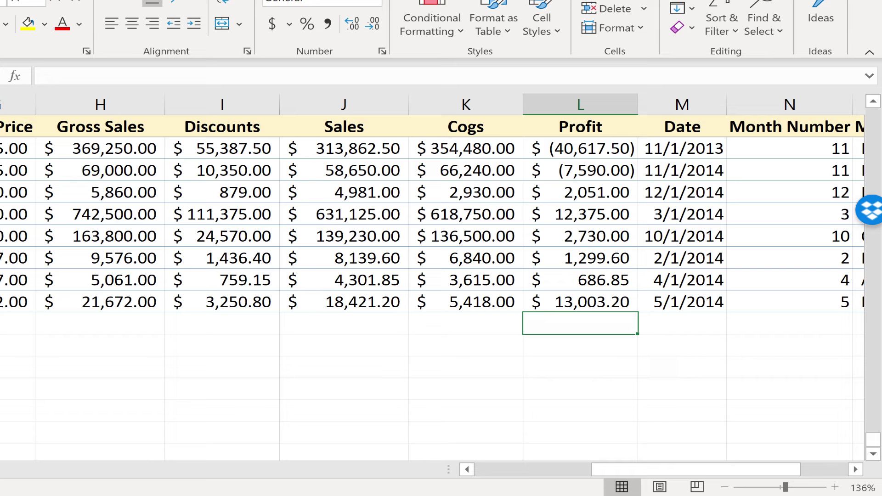
{"action": "type", "text": "="}
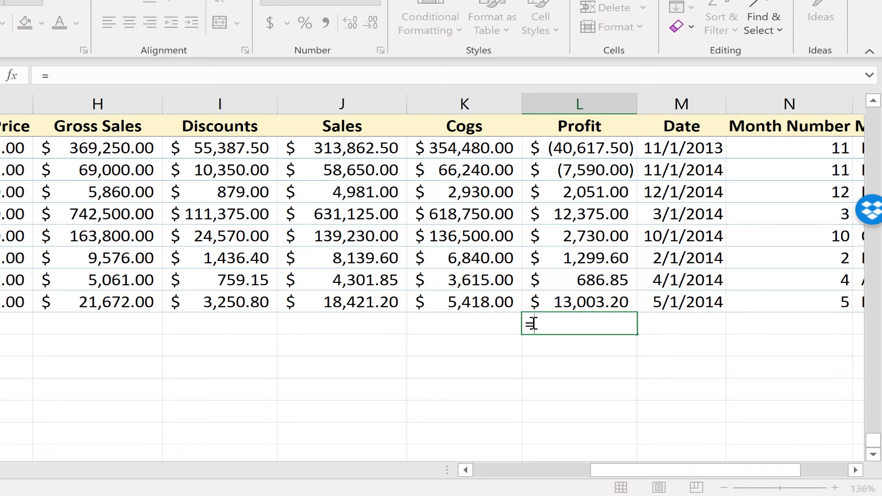
{"action": "type", "text": "sum"}
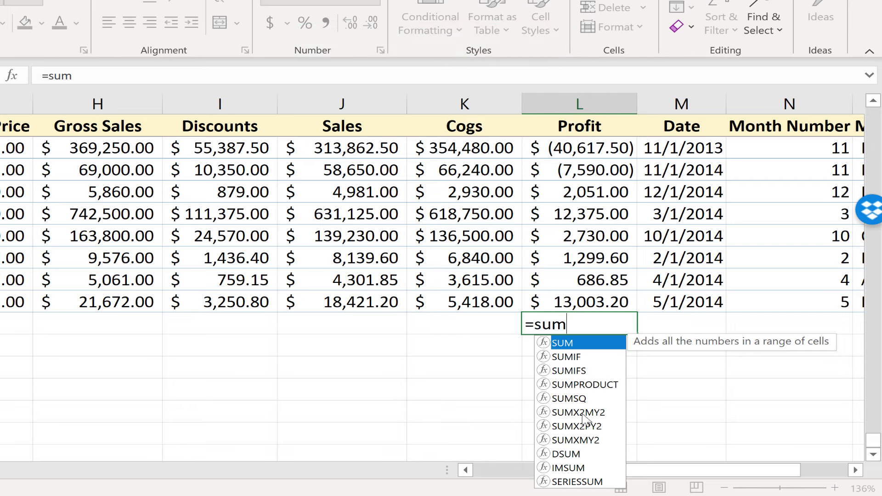
- Preview SUMIF, SUMIFS and SUMPRODUCT in the suggestions, then return to plain SUM
{"action": "left_click", "coordinate": [598, 359]}
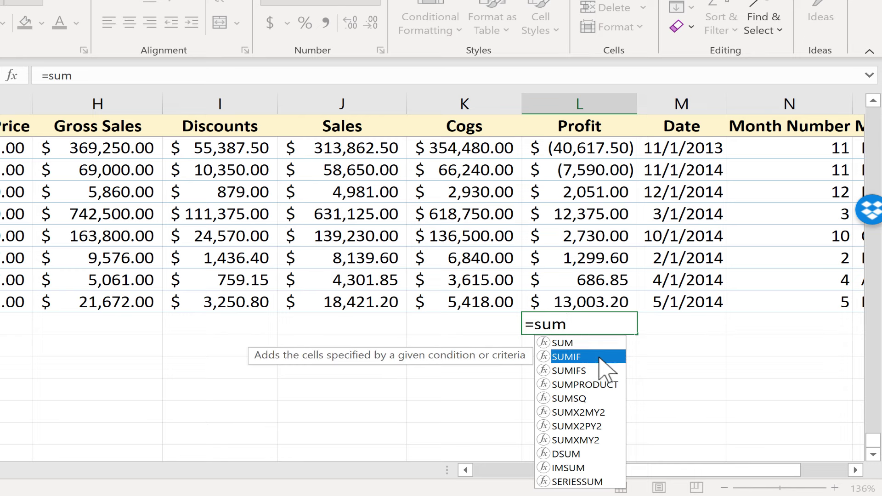
{"action": "left_click", "coordinate": [600, 371]}
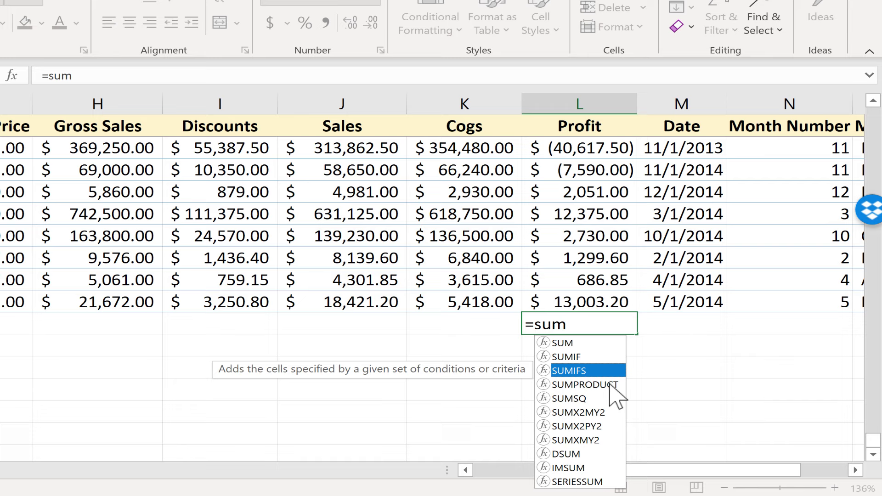
{"action": "left_click", "coordinate": [610, 385]}
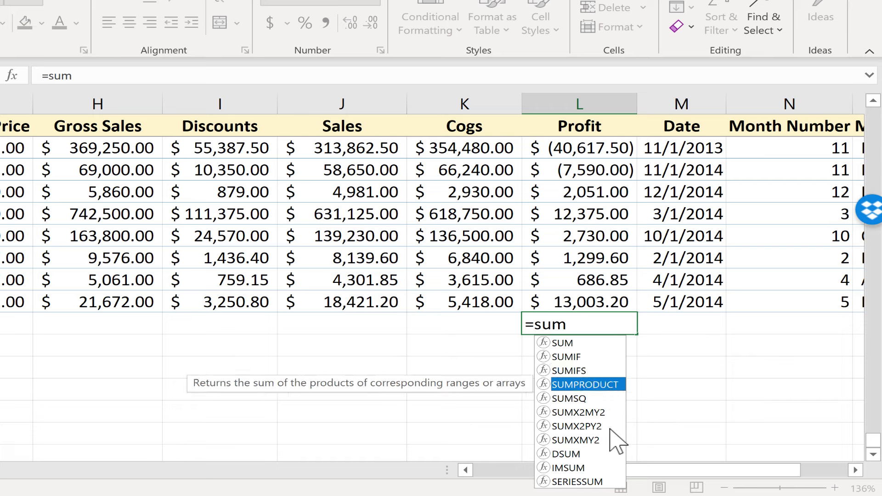
{"action": "left_click", "coordinate": [581, 357]}
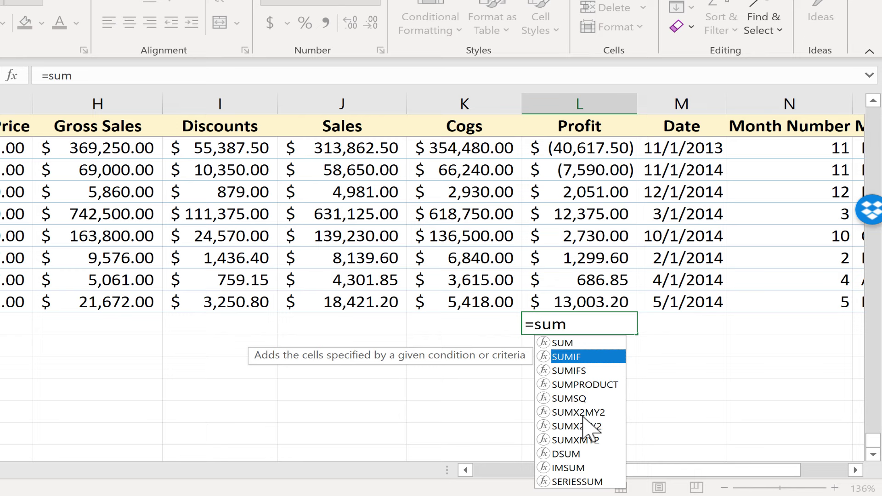
{"action": "left_click", "coordinate": [575, 344]}
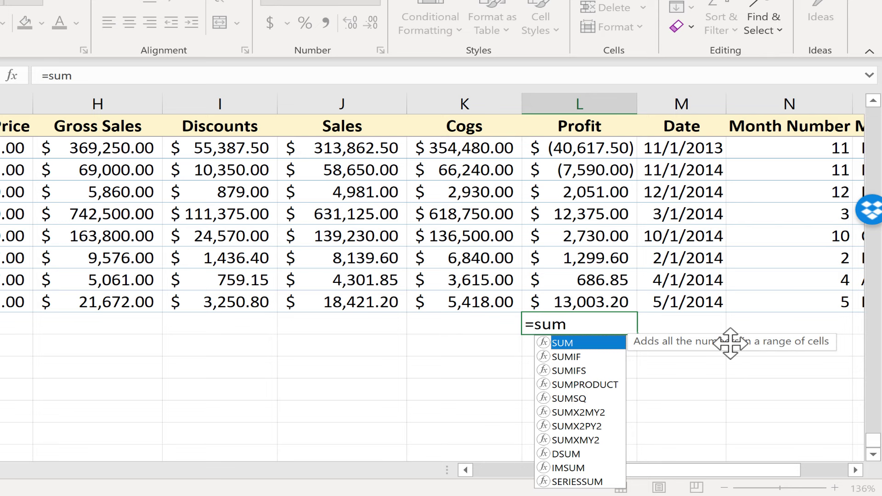
{"action": "left_click", "coordinate": [574, 326]}
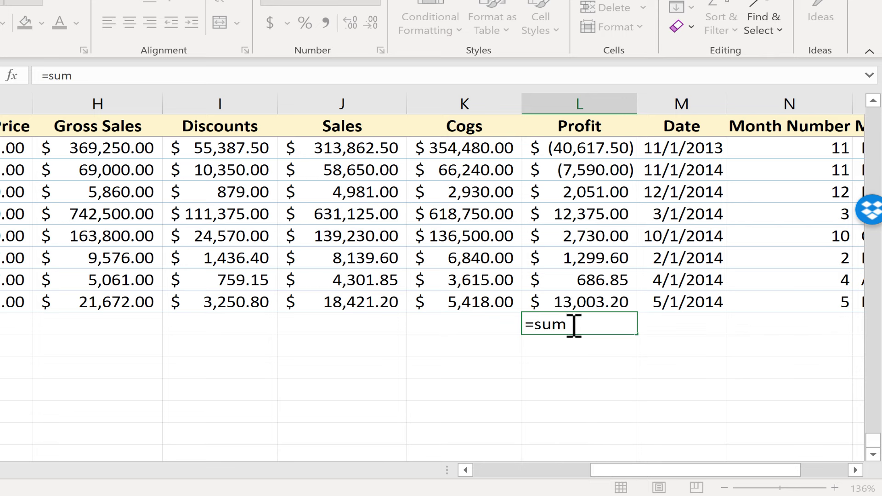
- Enter a SUM over a partial selection of Profit values
{"action": "type", "text": "("}
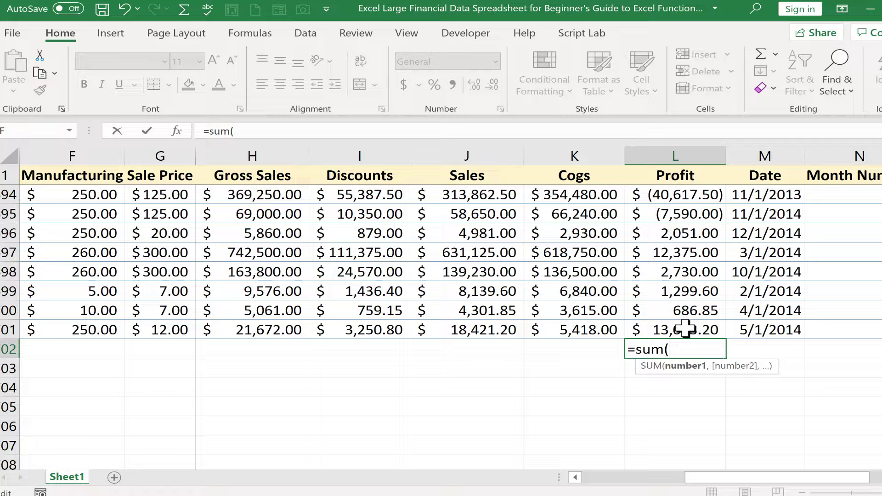
{"action": "left_click_drag", "start_coordinate": [665, 323], "coordinate": [685, 262]}
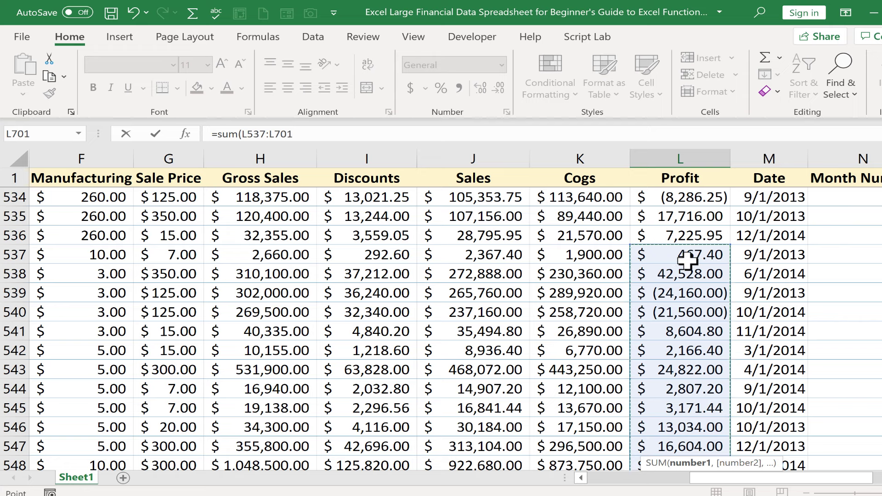
{"action": "key", "text": "Return"}
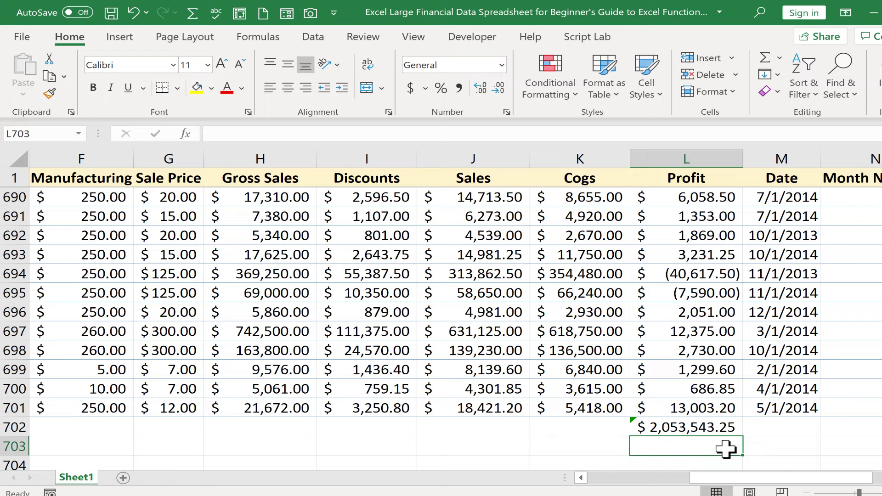
- Change the SUM range in L702 to L2:L701 to total the whole Profit column
{"action": "double_click", "coordinate": [731, 427]}
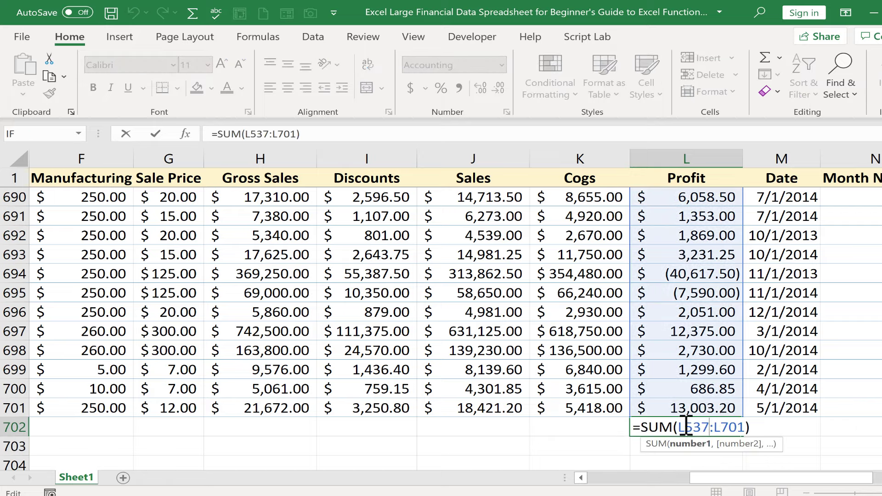
{"action": "left_click_drag", "start_coordinate": [679, 426], "coordinate": [766, 424]}
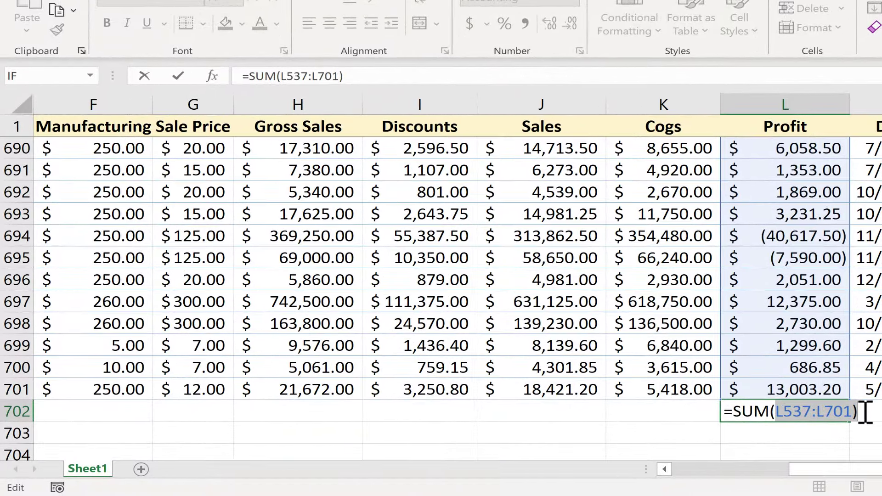
{"action": "type", "text": "l2:"}
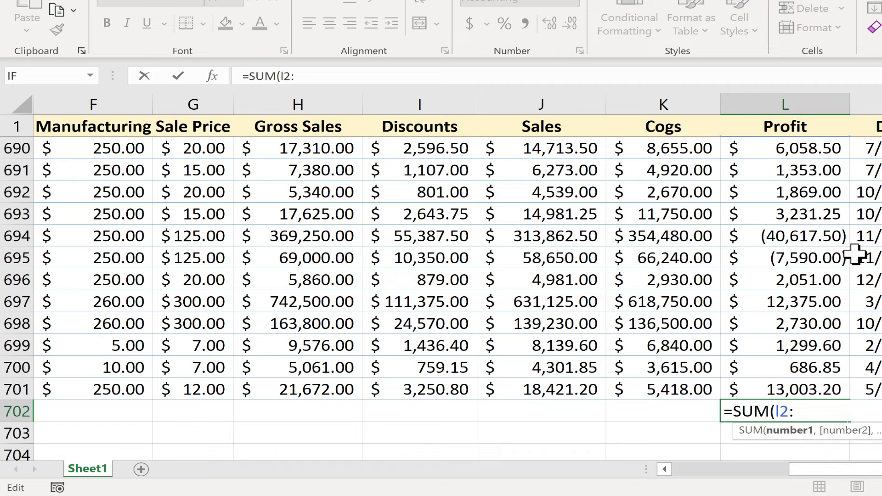
{"action": "left_click", "coordinate": [855, 253]}
{"action": "type", "text": "I701"}
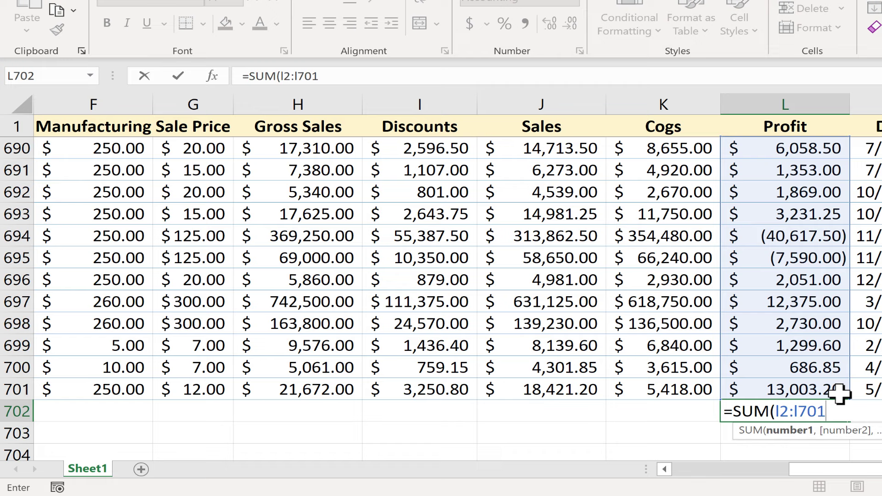
{"action": "key", "text": "Return"}
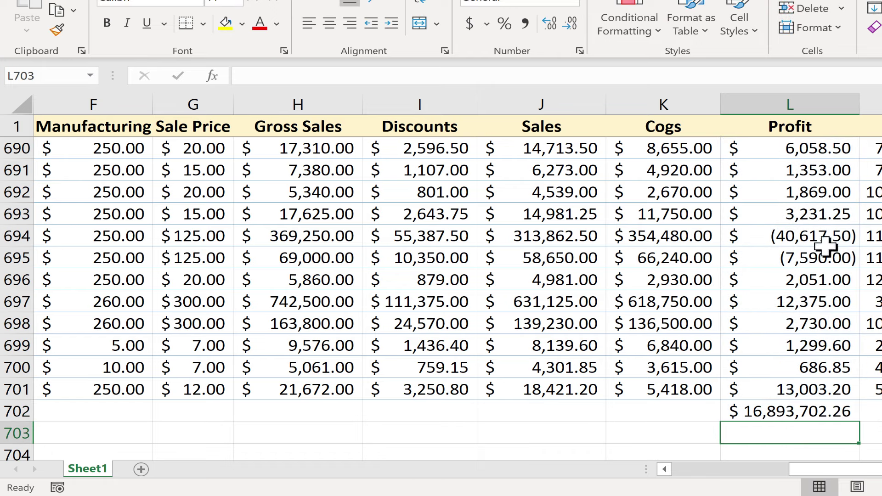
{"action": "left_click", "coordinate": [819, 411]}
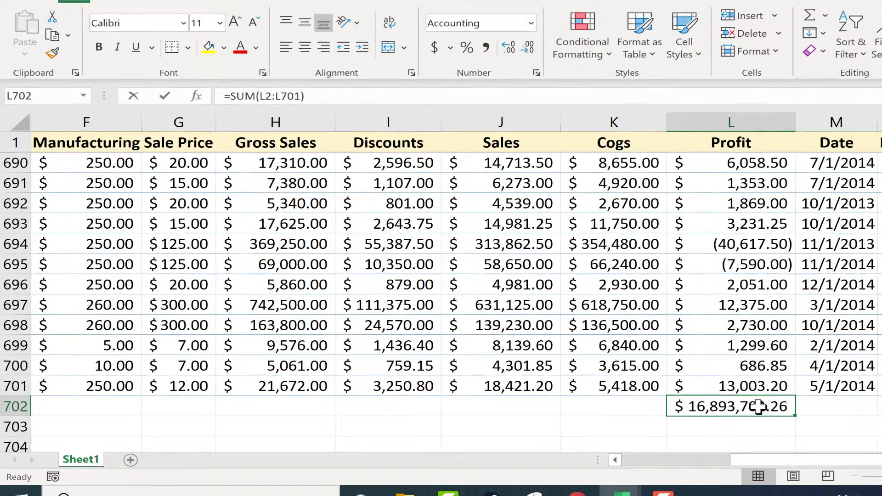
- Redo the Profit total in L702 with AutoSum and make it bold
{"action": "key", "text": "BackSpace"}
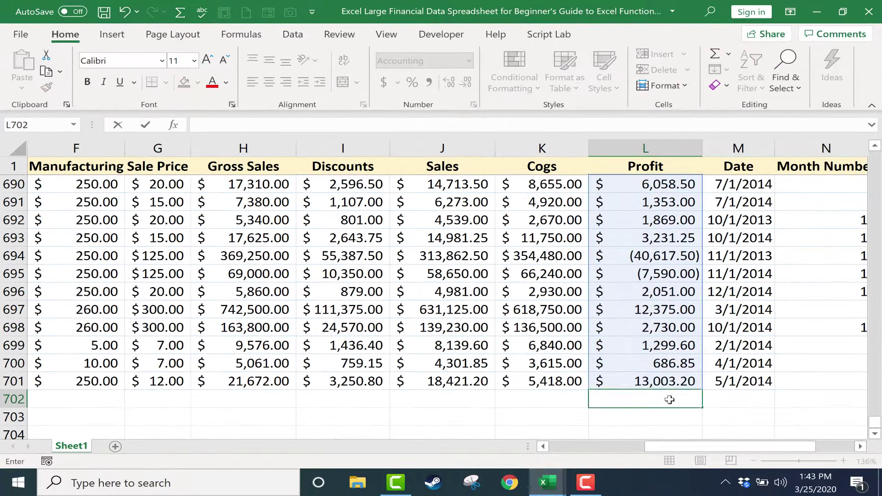
{"action": "key", "text": "Escape"}
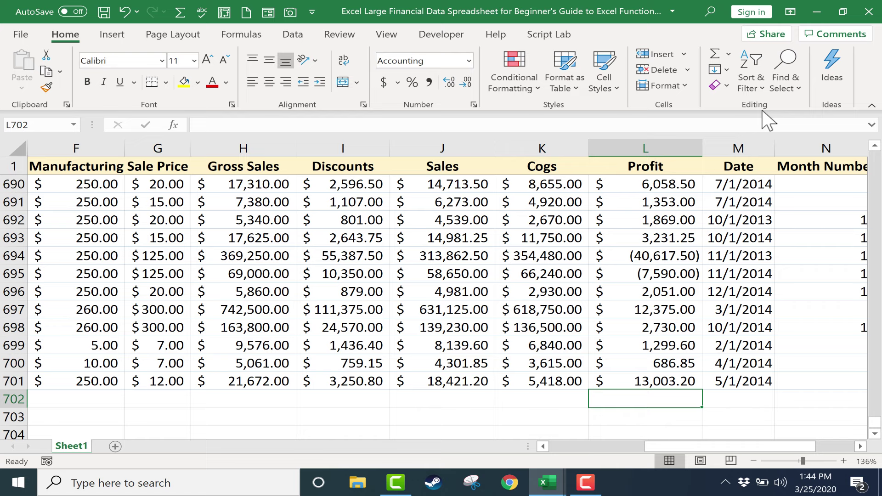
{"action": "left_click", "coordinate": [716, 54]}
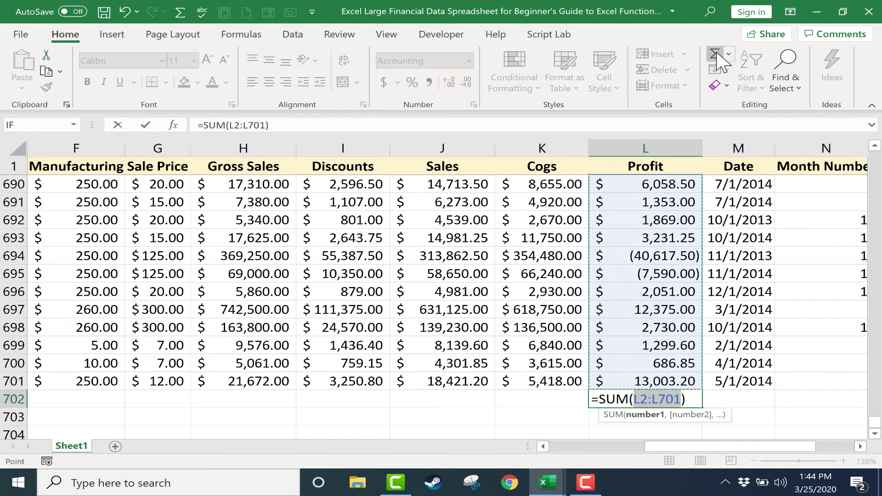
{"action": "key", "text": "Return"}
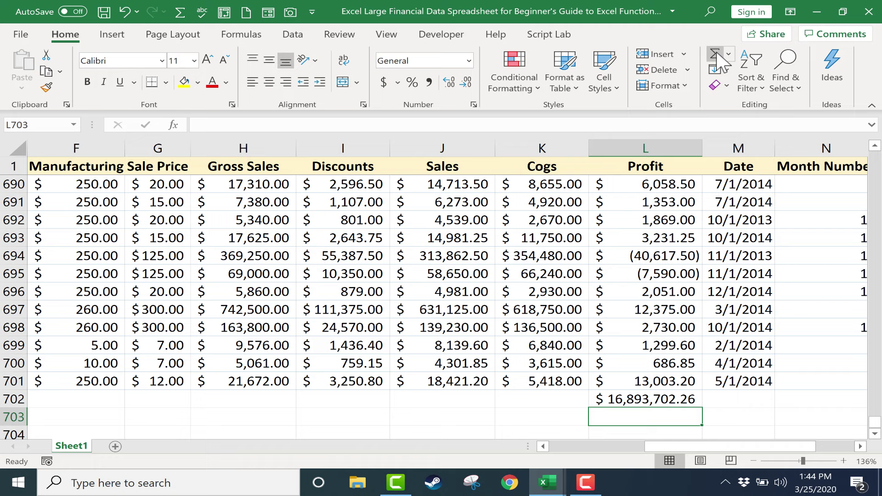
{"action": "left_click", "coordinate": [639, 399]}
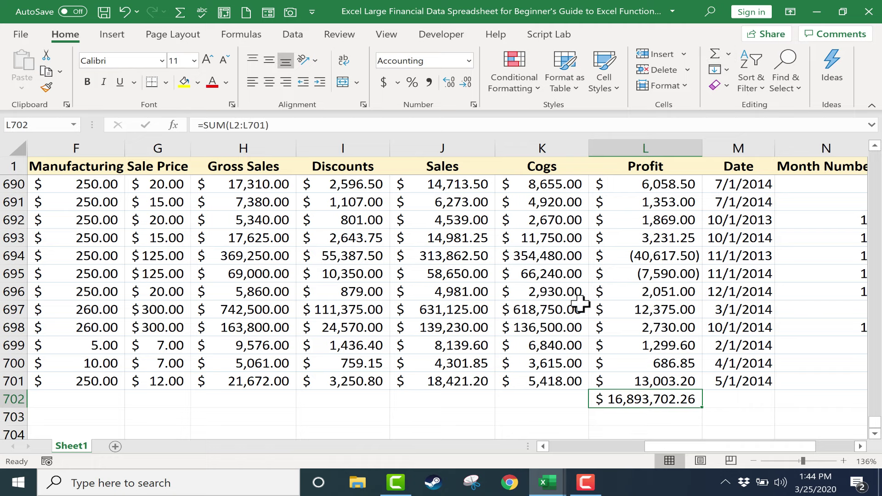
{"action": "left_click", "coordinate": [87, 81]}
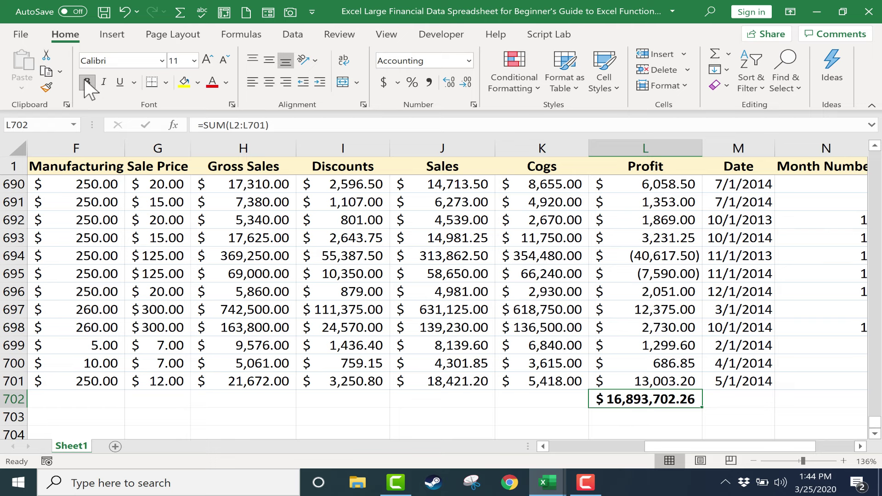
- Add a bold 'Total Profit:' label in K702
{"action": "left_click", "coordinate": [538, 397]}
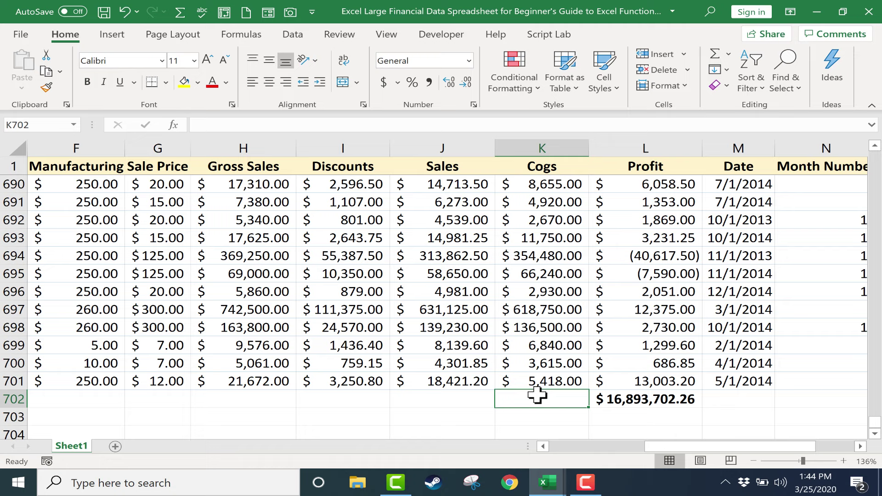
{"action": "type", "text": "To"}
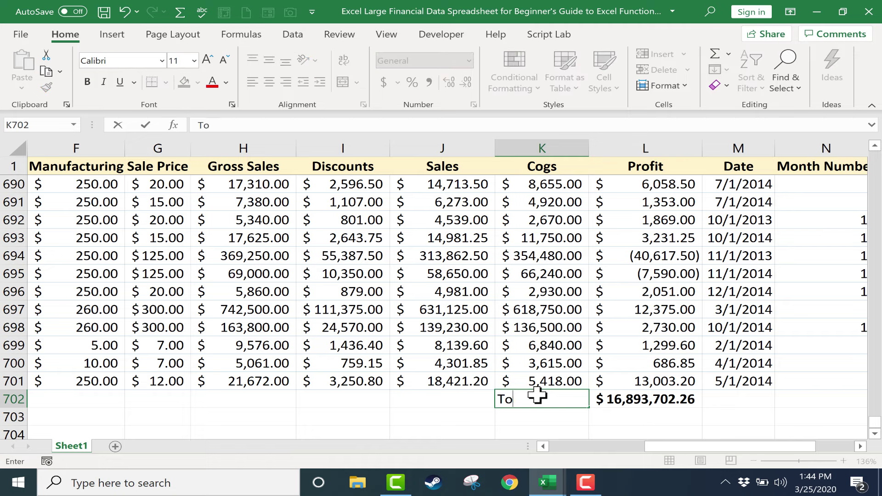
{"action": "type", "text": "tal Profit:"}
{"action": "key", "text": "Return"}
{"action": "left_click", "coordinate": [528, 401]}
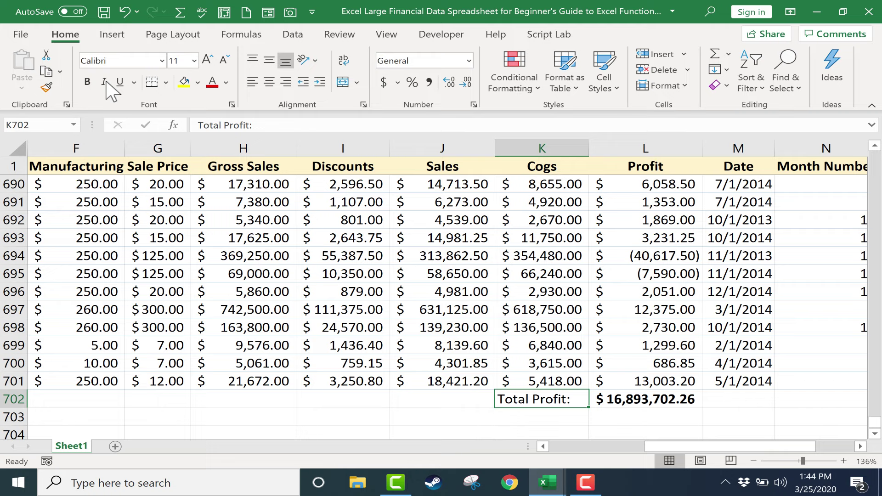
{"action": "left_click", "coordinate": [87, 82]}
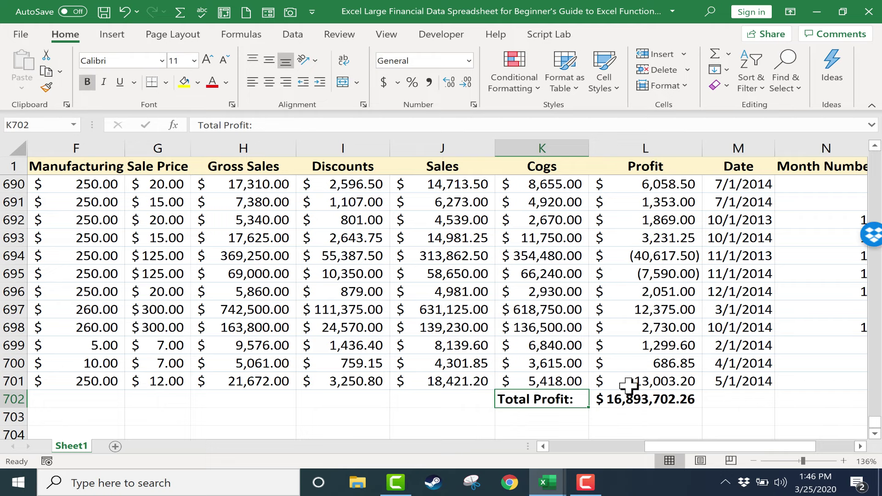
{"action": "scroll", "coordinate": [630, 386], "scroll_direction": "down", "scroll_amount": 2}
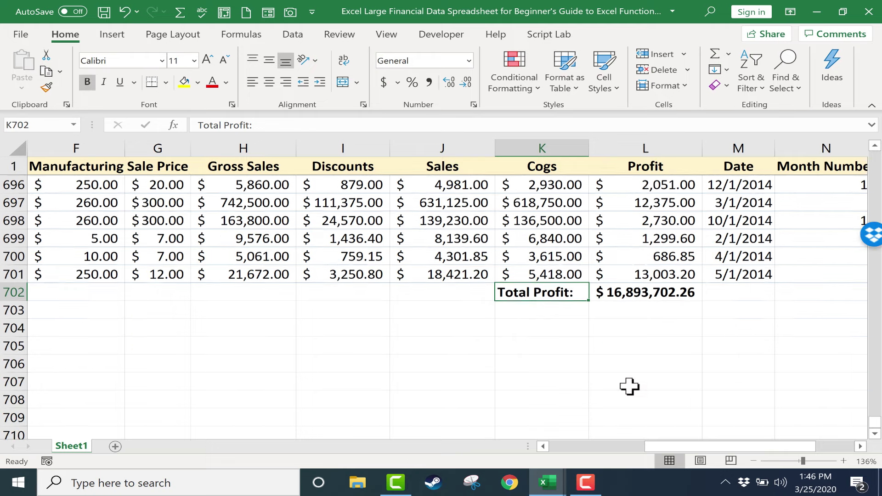
{"action": "left_click", "coordinate": [618, 307]}
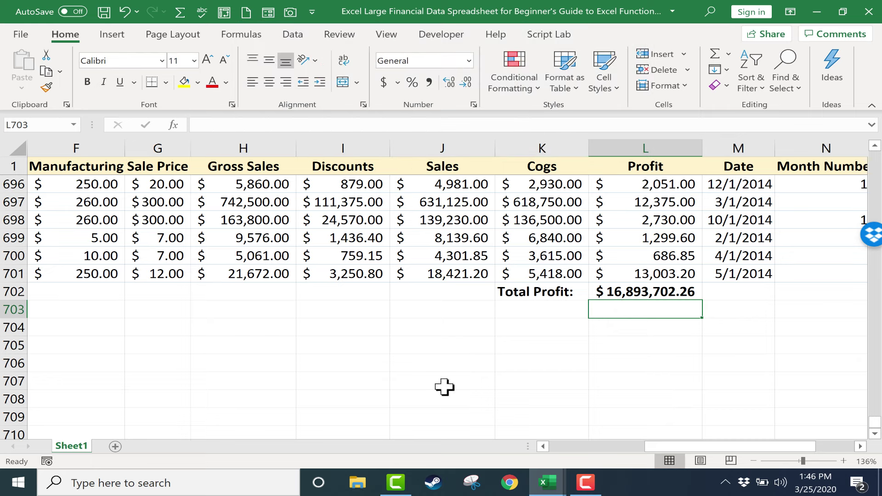
- Type an AVERAGE formula starting at L2 in L703 and discard a stray entry in R704
{"action": "left_click_drag", "start_coordinate": [774, 448], "coordinate": [634, 293]}
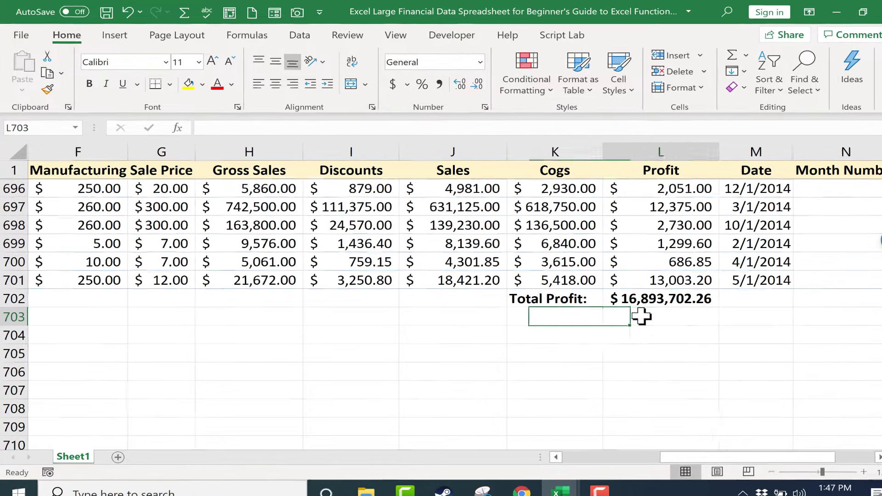
{"action": "type", "text": "=average"}
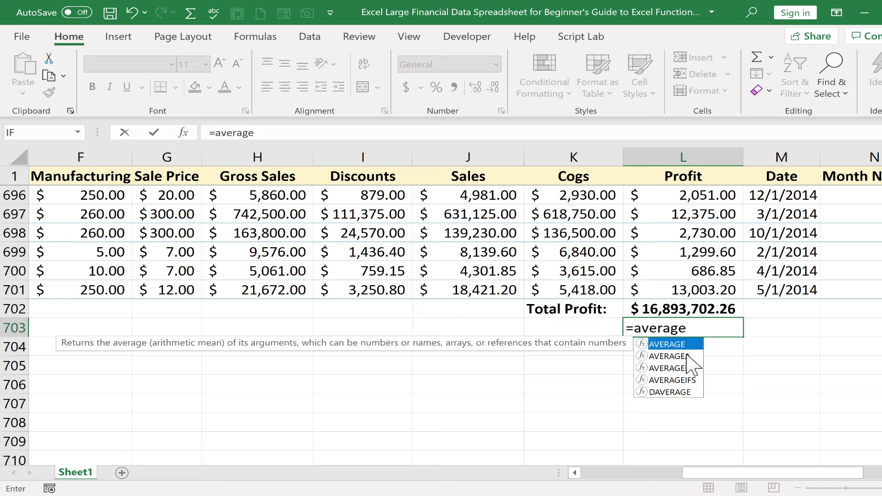
{"action": "type", "text": "("}
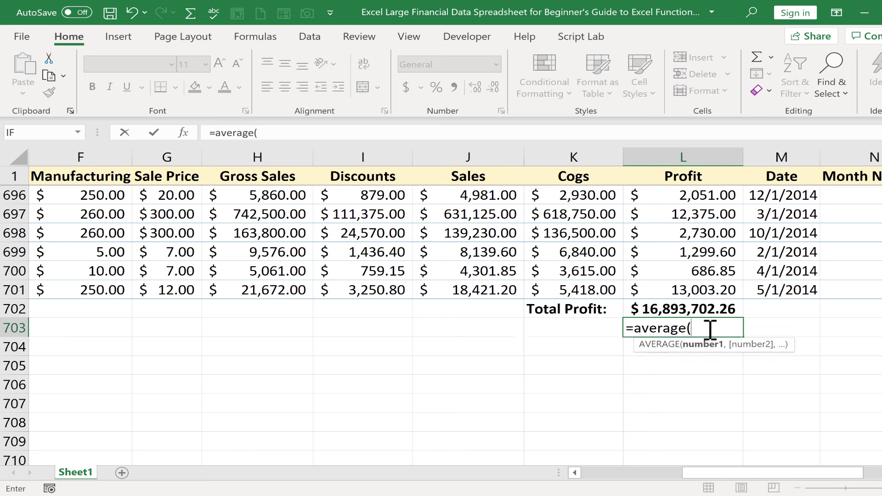
{"action": "type", "text": "l2:"}
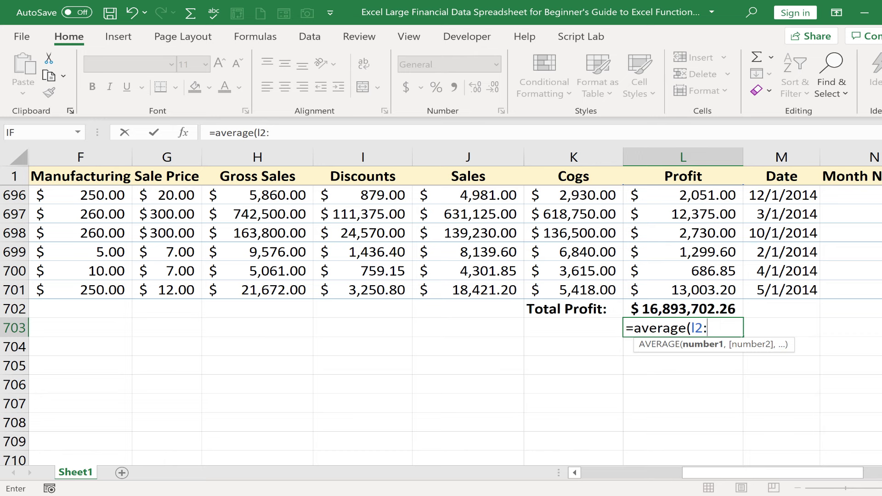
{"action": "key", "text": "Right"}
{"action": "key", "text": "Right"}
{"action": "key", "text": "Down"}
{"action": "type", "text": "L"}
{"action": "key", "text": "Return"}
{"action": "key", "text": "Right"}
{"action": "key", "text": "Right"}
{"action": "key", "text": "Right"}
{"action": "key", "text": "Right"}
{"action": "key", "text": "Right"}
{"action": "key", "text": "Right"}
{"action": "type", "text": "7"}
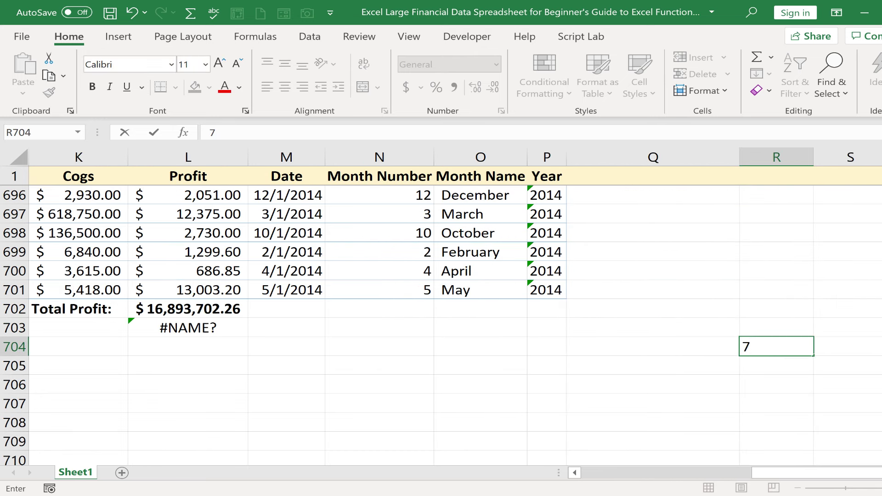
{"action": "key", "text": "BackSpace"}
{"action": "key", "text": "BackSpace"}
{"action": "key", "text": "BackSpace"}
{"action": "left_click", "coordinate": [770, 346]}
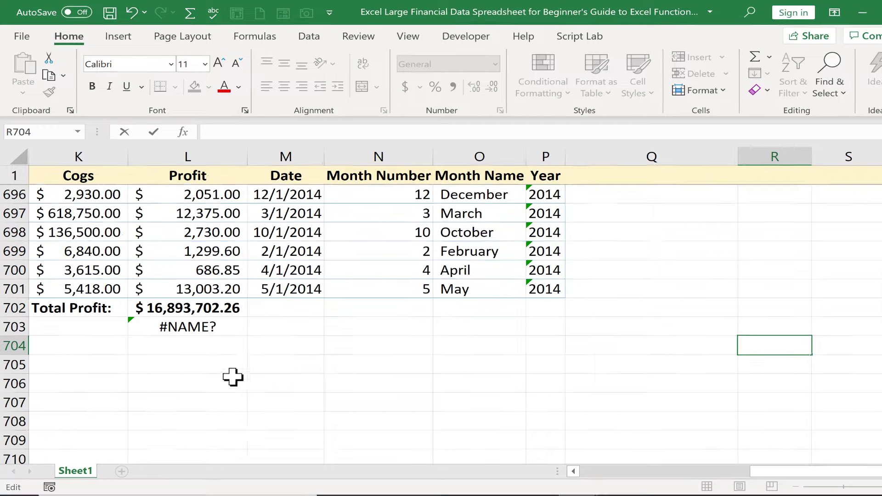
{"action": "left_click", "coordinate": [868, 459]}
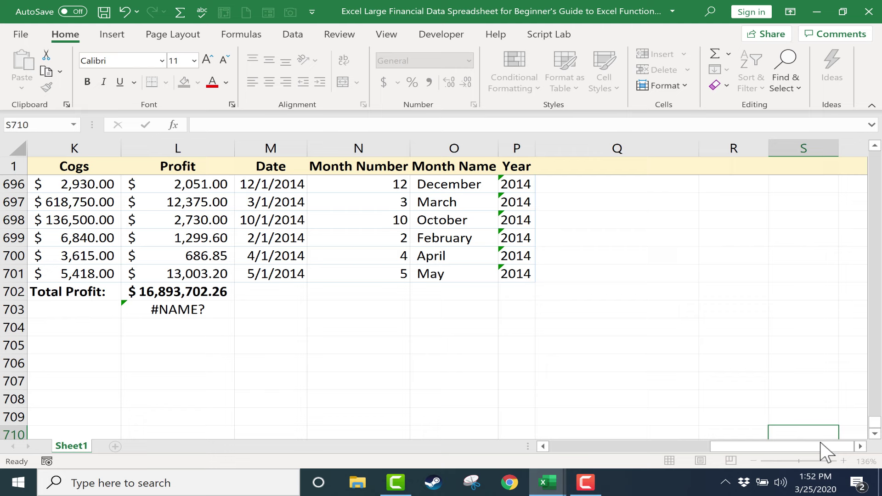
{"action": "left_click_drag", "start_coordinate": [826, 447], "coordinate": [797, 447]}
- Correct the L703 average range to L2:L701, giving $24,133.86
{"action": "left_click", "coordinate": [514, 311]}
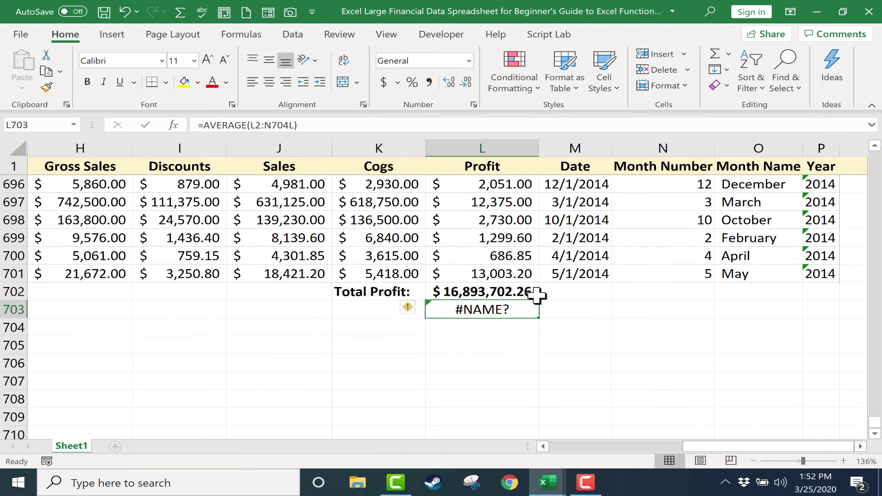
{"action": "double_click", "coordinate": [514, 311]}
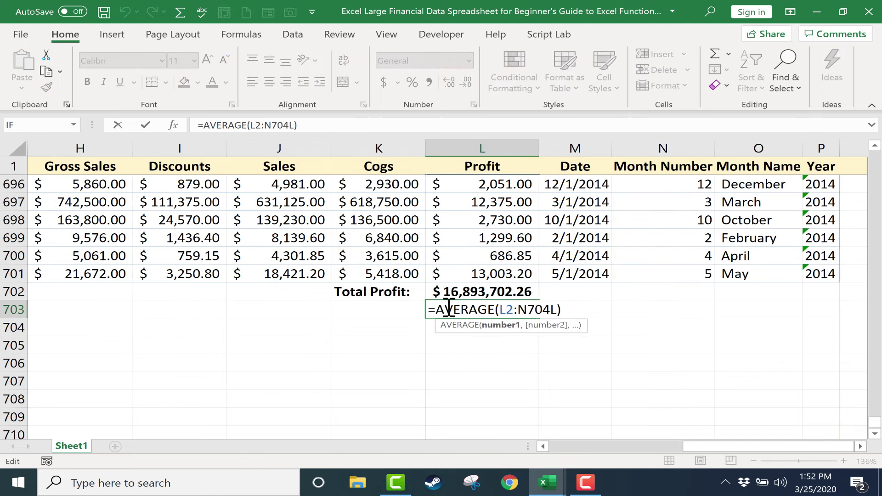
{"action": "double_click", "coordinate": [525, 309]}
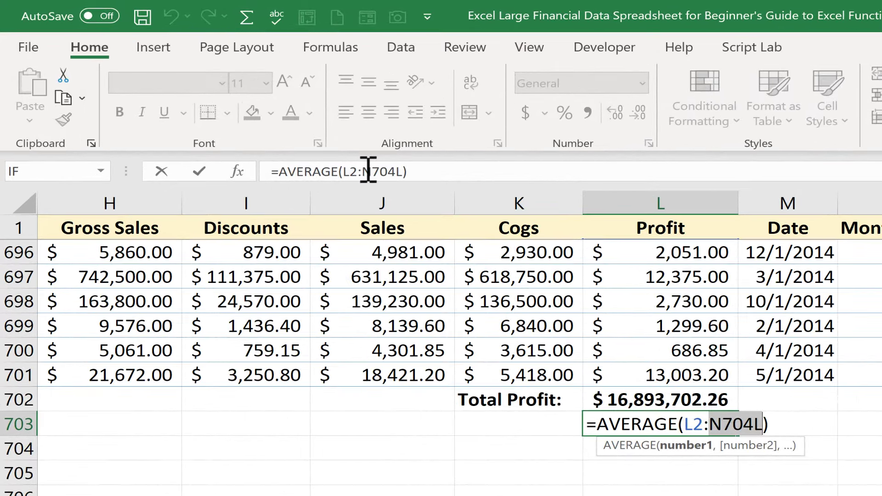
{"action": "left_click_drag", "start_coordinate": [364, 172], "coordinate": [404, 171]}
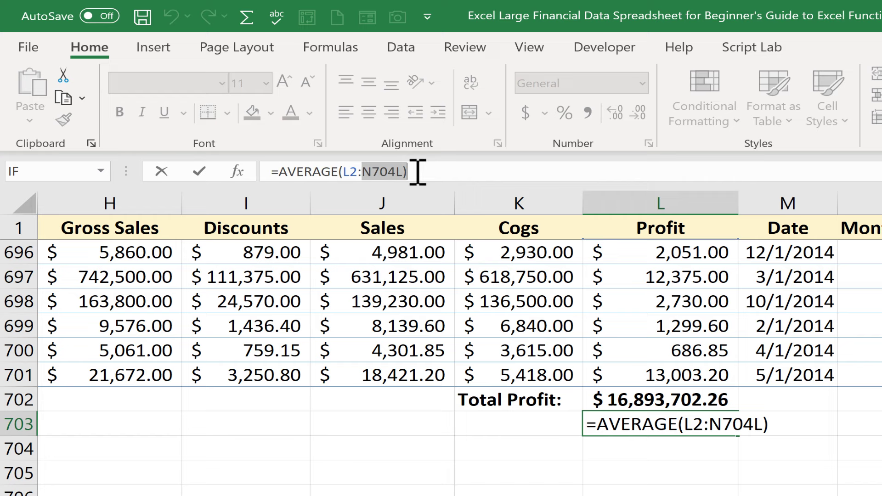
{"action": "type", "text": "l"}
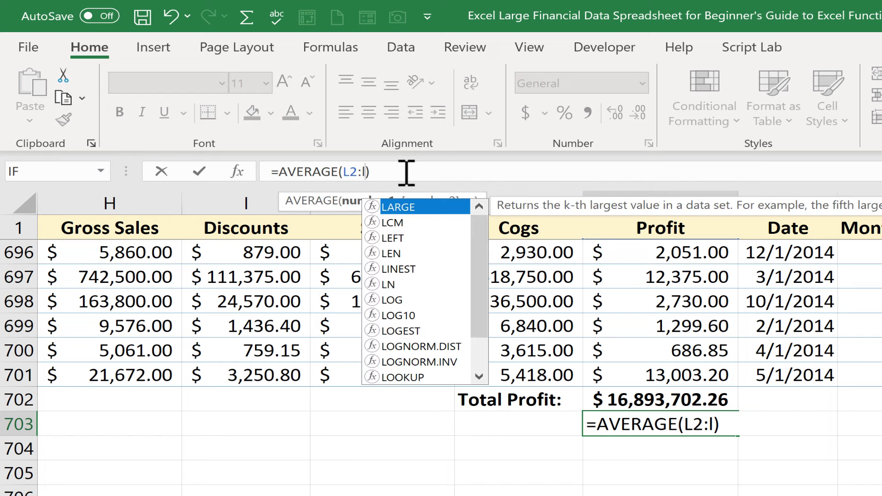
{"action": "type", "text": "701"}
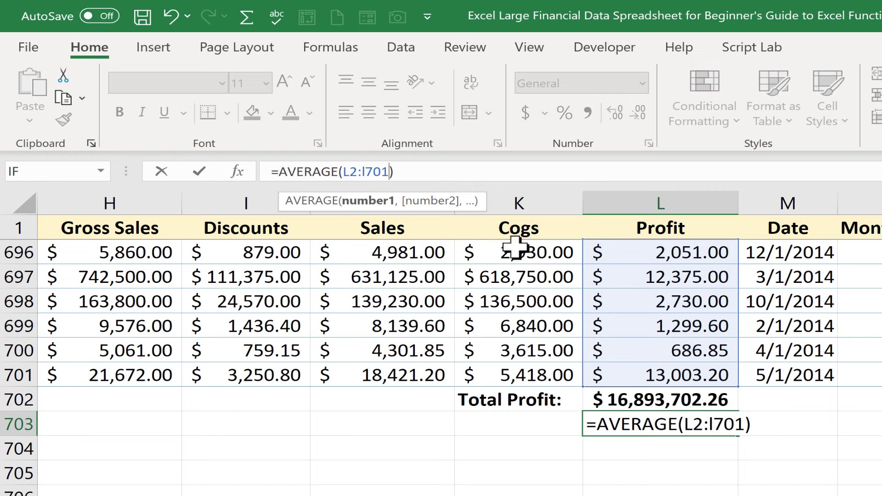
{"action": "left_click", "coordinate": [406, 171]}
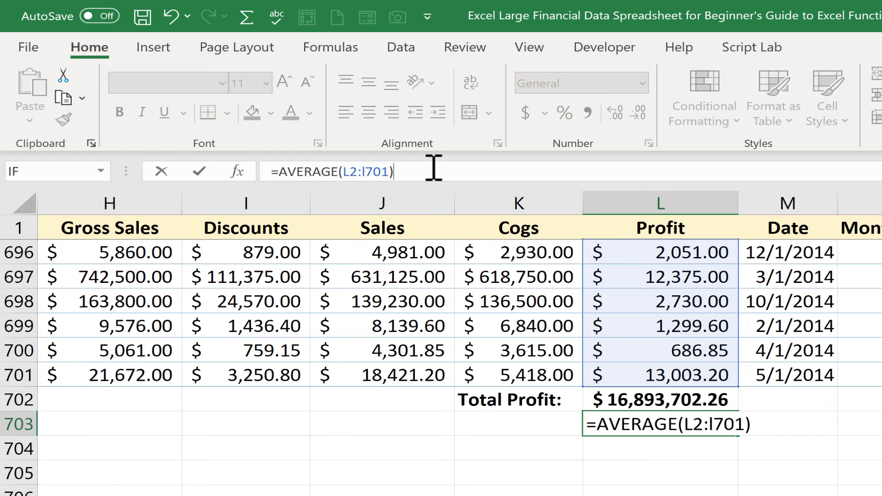
{"action": "key", "text": "BackSpace"}
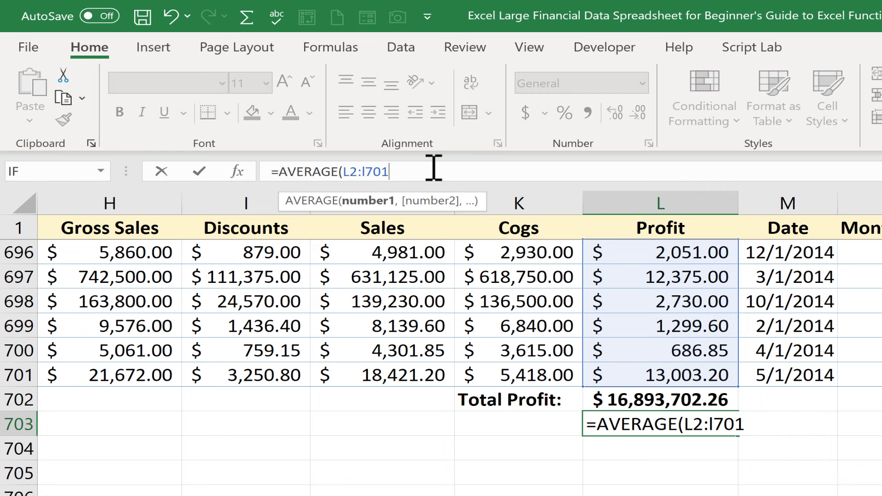
{"action": "key", "text": "Return"}
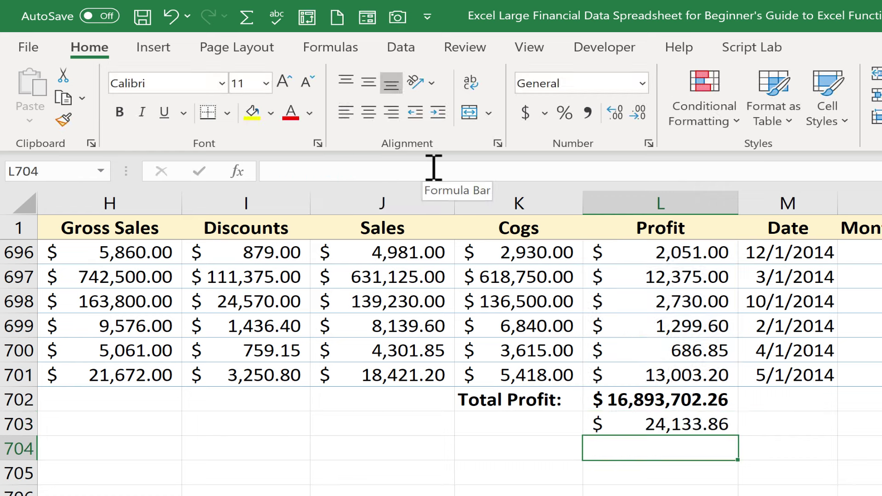
{"action": "double_click", "coordinate": [675, 423]}
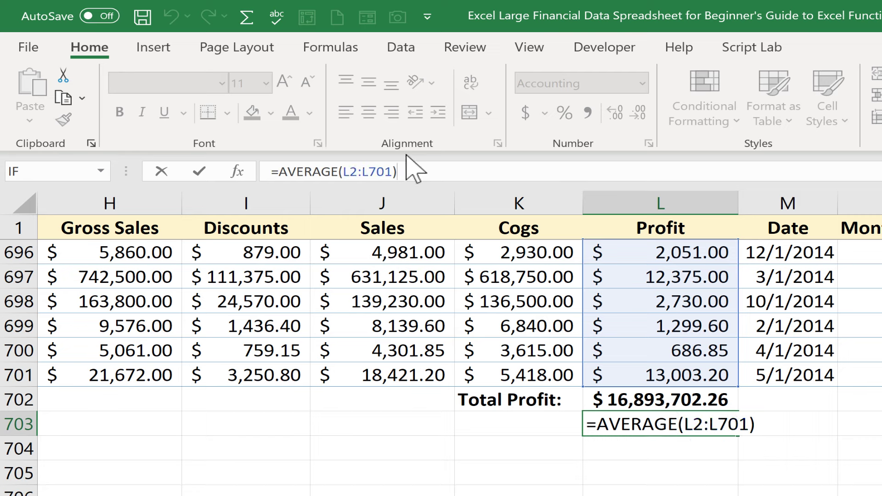
{"action": "key", "text": "Return"}
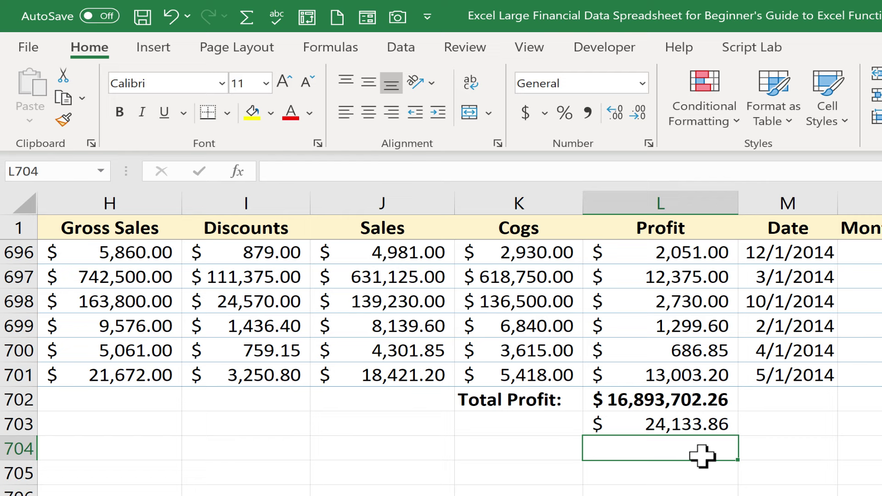
- Label the average 'Average Profit:' in K703
{"action": "left_click", "coordinate": [531, 418]}
{"action": "type", "text": "Average Profit:"}
{"action": "key", "text": "Return"}
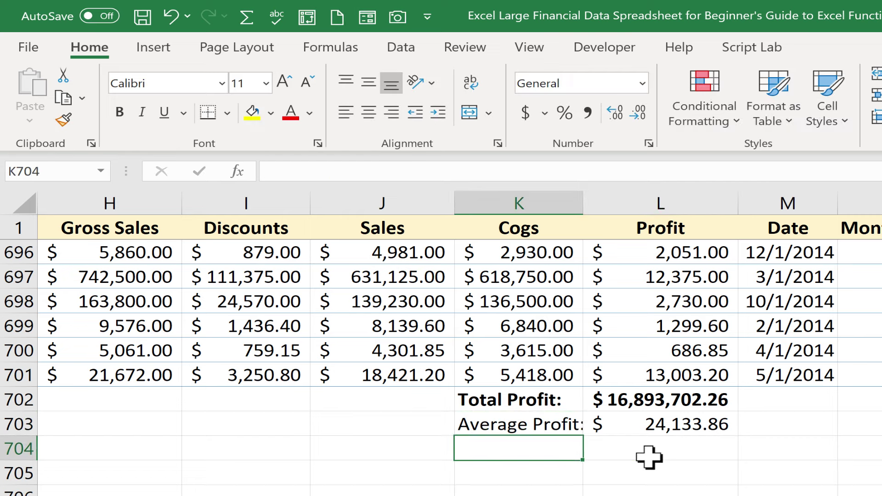
- Enter =MAX(L1:L701) in L704 to show the highest profit, 262200
{"action": "left_click", "coordinate": [649, 456]}
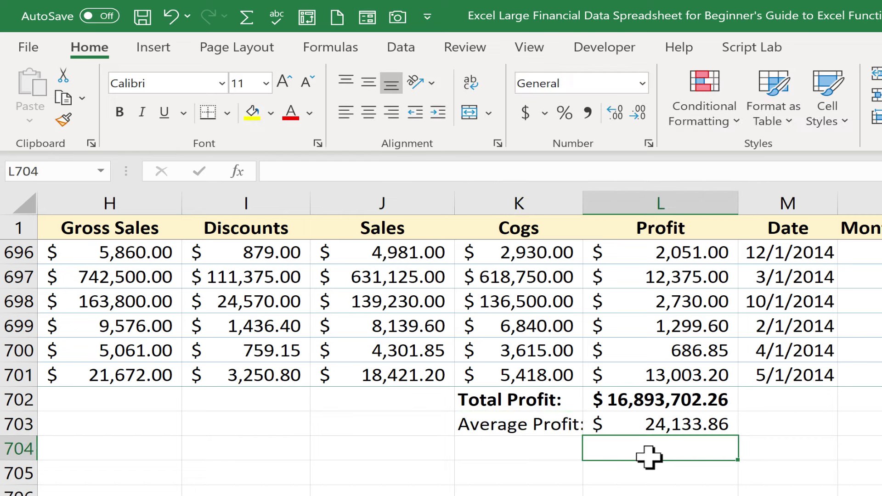
{"action": "type", "text": "="}
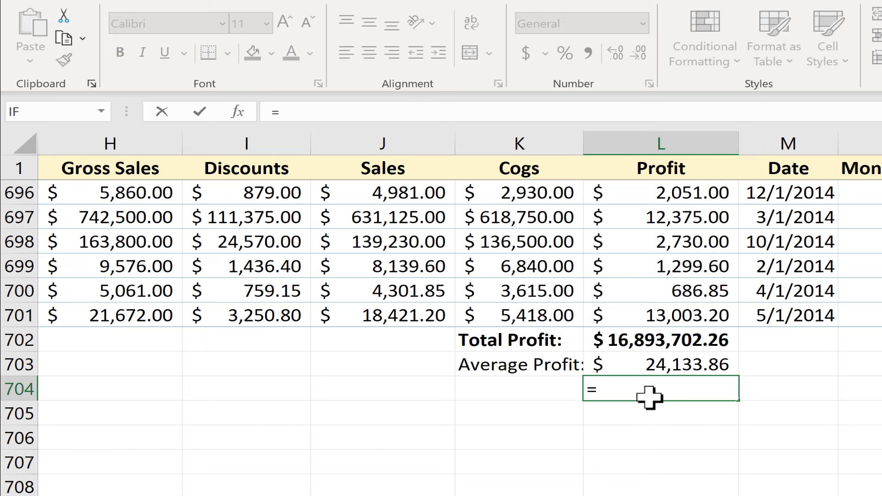
{"action": "type", "text": "max("}
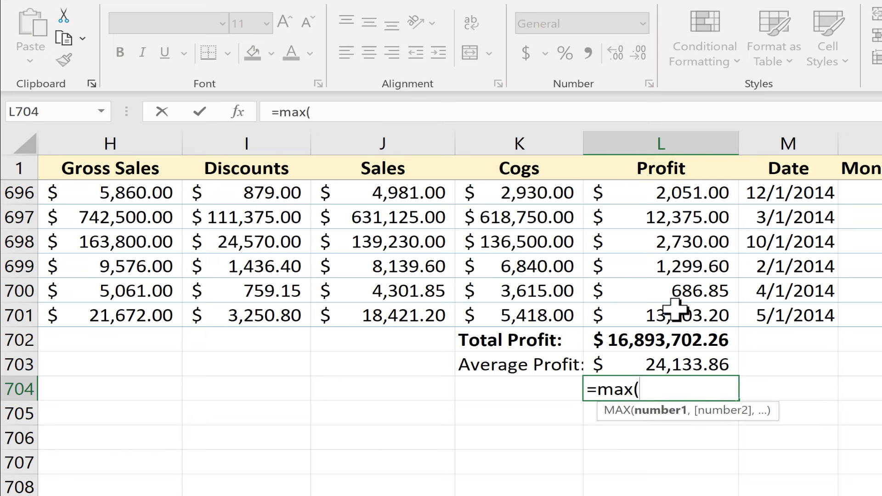
{"action": "left_click", "coordinate": [374, 113]}
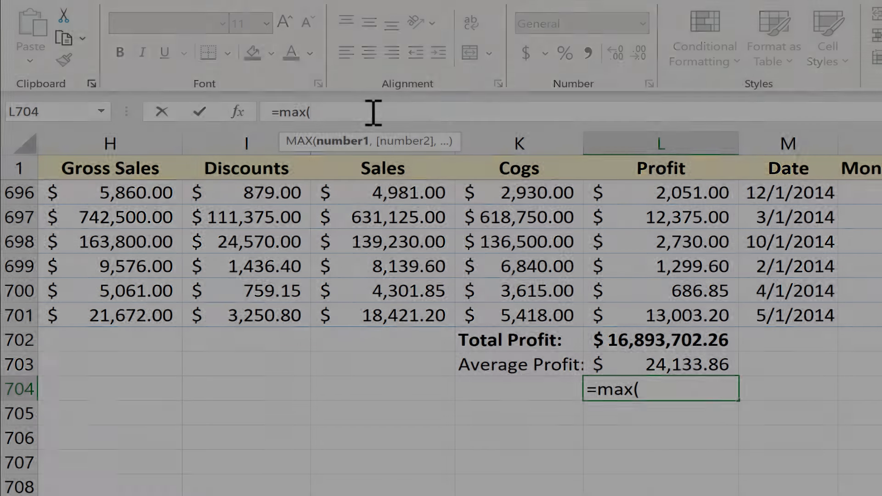
{"action": "type", "text": "l1:l701"}
{"action": "type", "text": ")"}
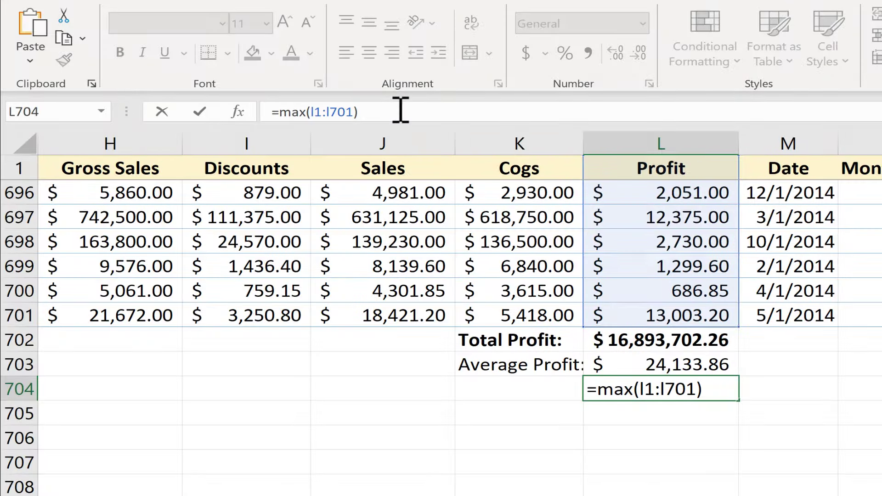
{"action": "key", "text": "Return"}
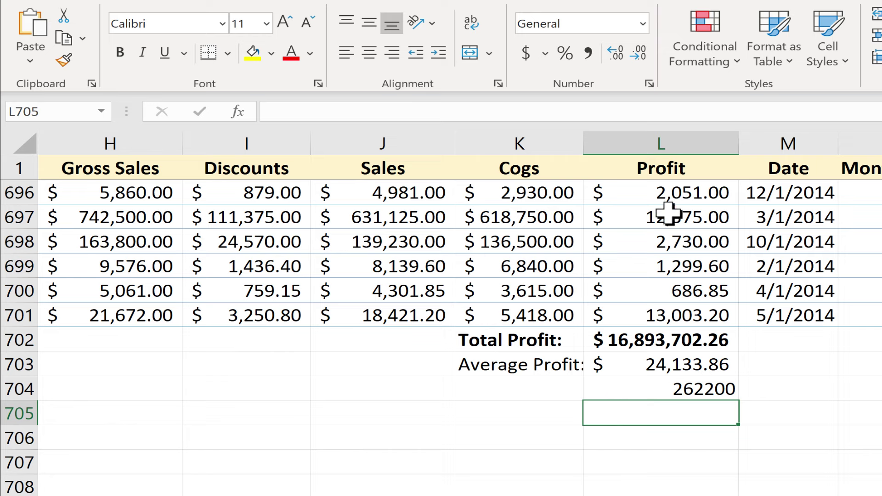
- Enter =MIN(L1:L701) in L705 to get the lowest profit, -40617.5
{"action": "type", "text": "="}
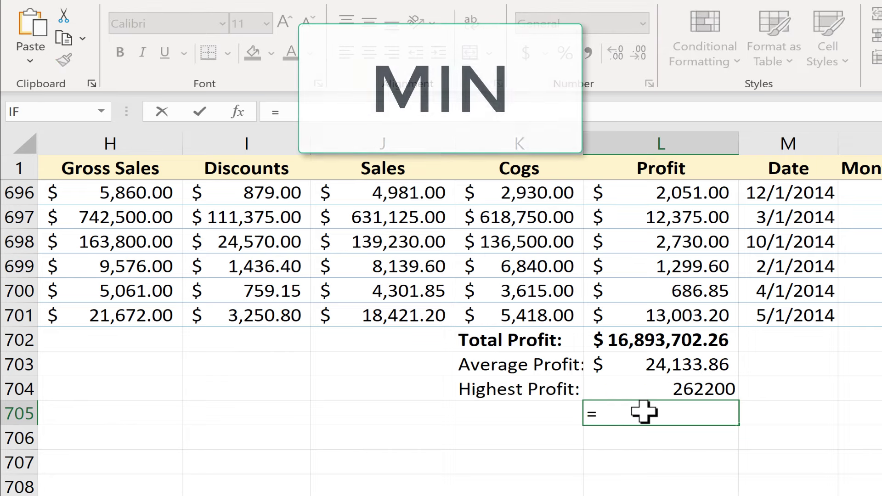
{"action": "type", "text": "Min"}
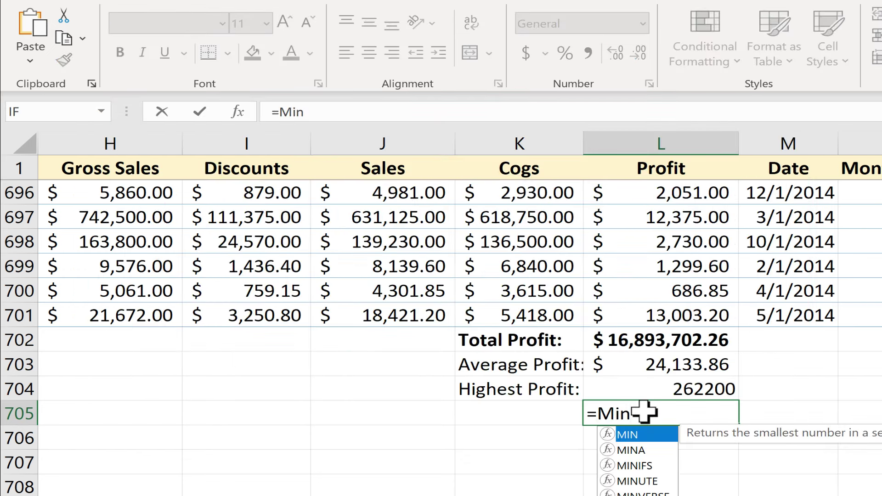
{"action": "type", "text": "("}
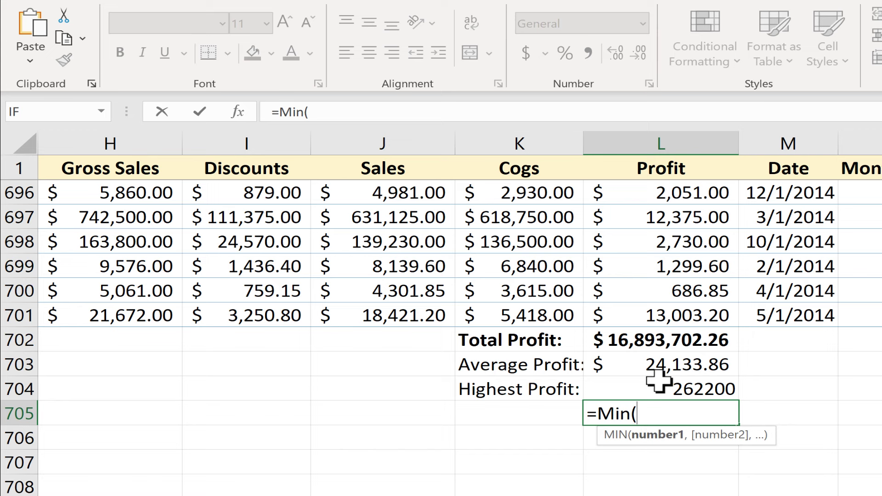
{"action": "left_click", "coordinate": [342, 112]}
{"action": "type", "text": "l1:l701"}
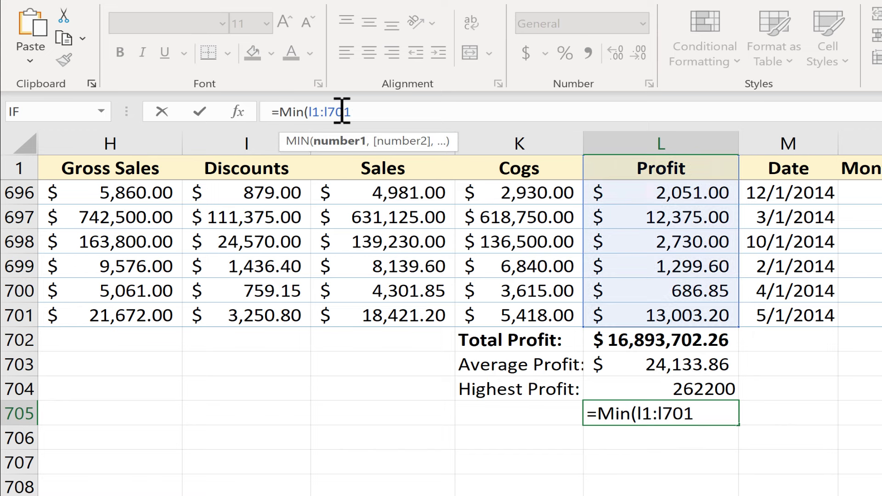
{"action": "key", "text": "Return"}
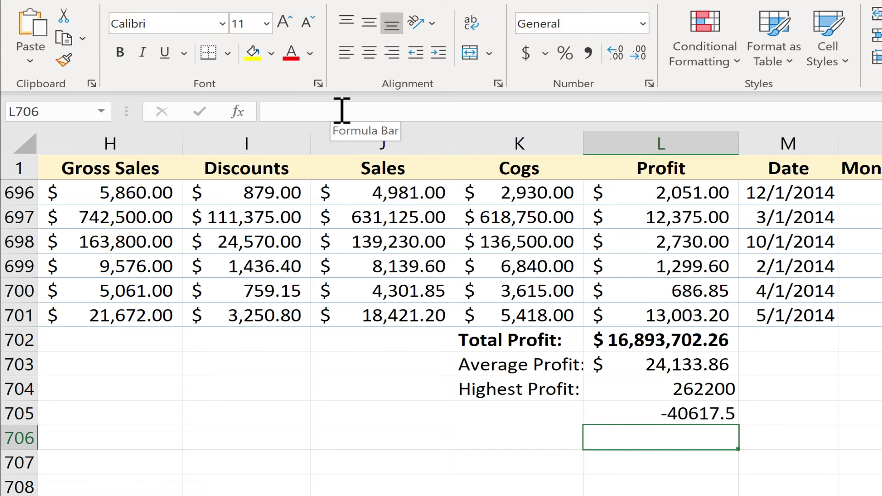
- Label the lowest profit 'Low Profit:' in K705
{"action": "left_click", "coordinate": [518, 417]}
{"action": "type", "text": "Low Profit:"}
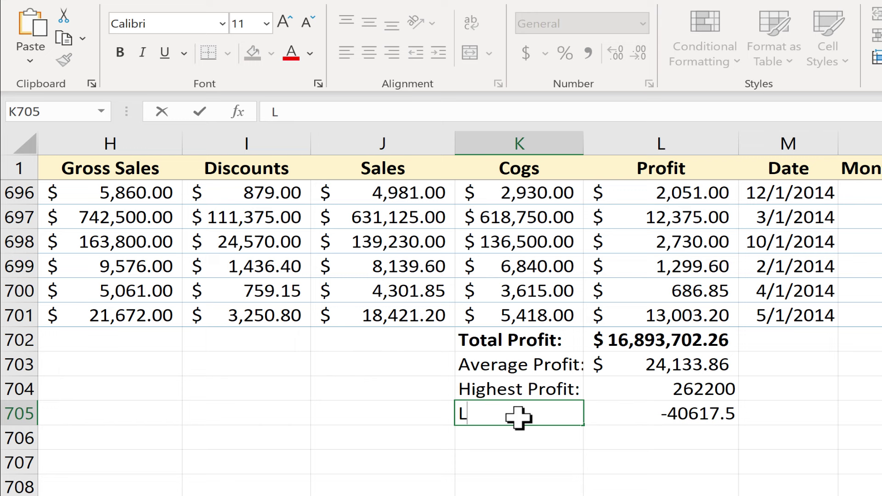
{"action": "key", "text": "Tab"}
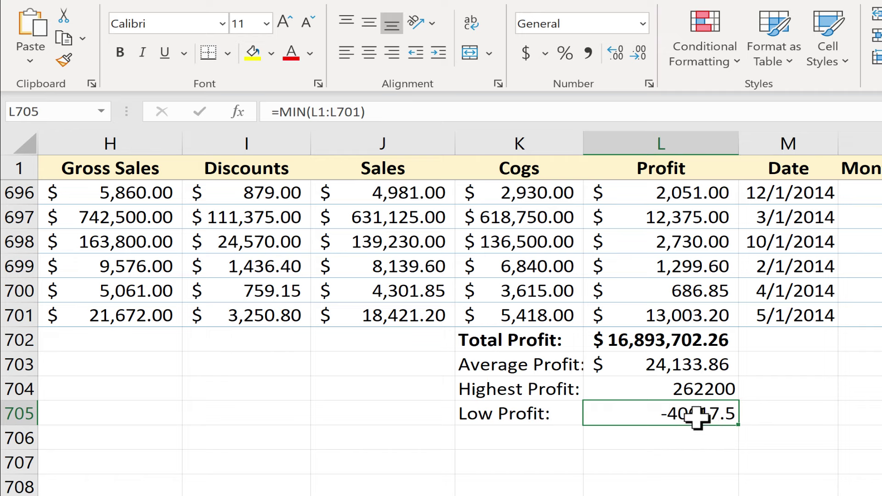
{"action": "key", "text": "Up"}
- Enter =count(l1:l701) in L706, giving 700
{"action": "left_click", "coordinate": [637, 440]}
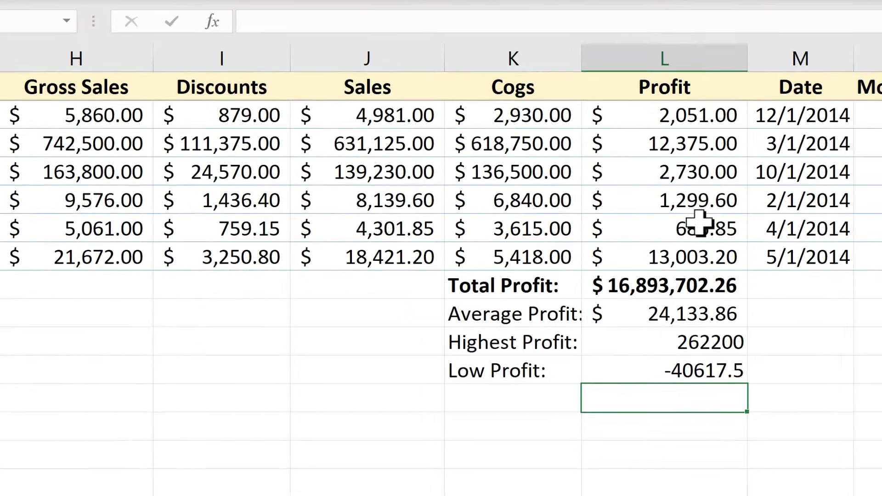
{"action": "type", "text": "="}
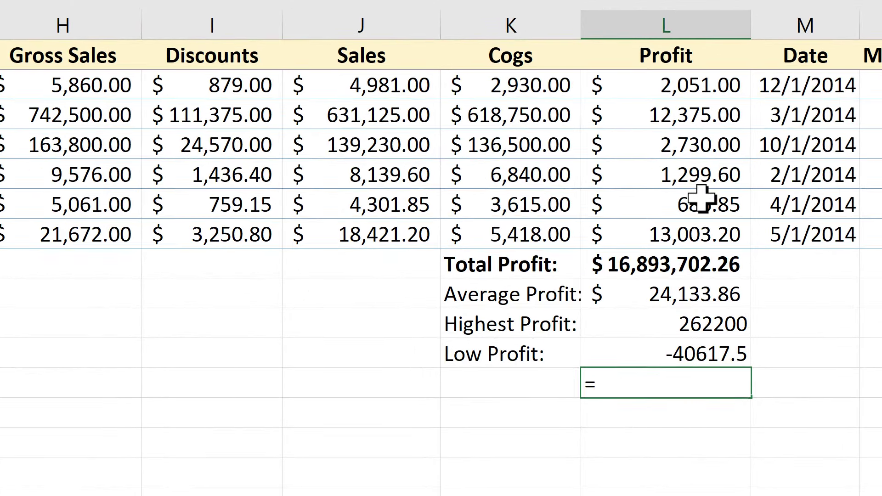
{"action": "type", "text": "count("}
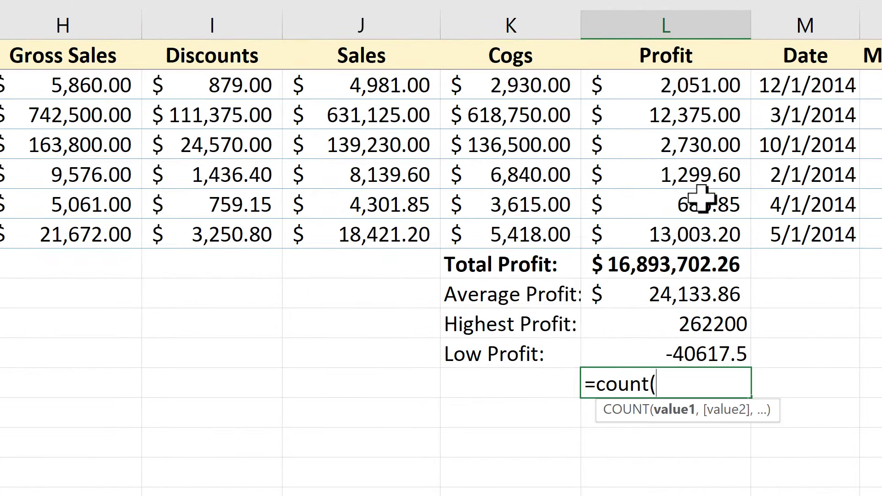
{"action": "left_click", "coordinate": [304, 5]}
{"action": "type", "text": "l"}
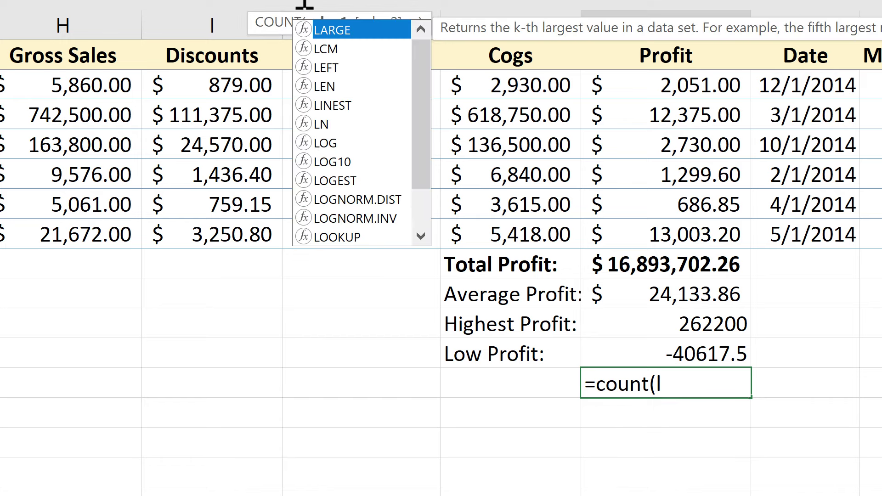
{"action": "type", "text": "1"}
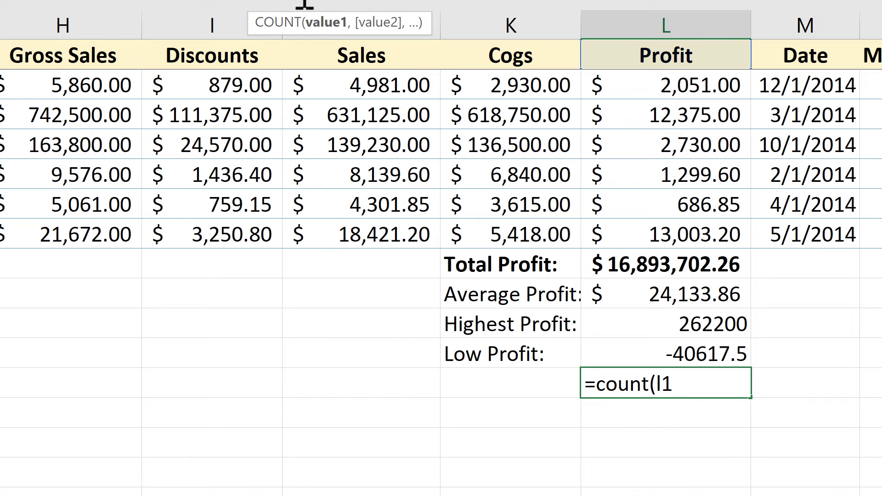
{"action": "type", "text": ":l"}
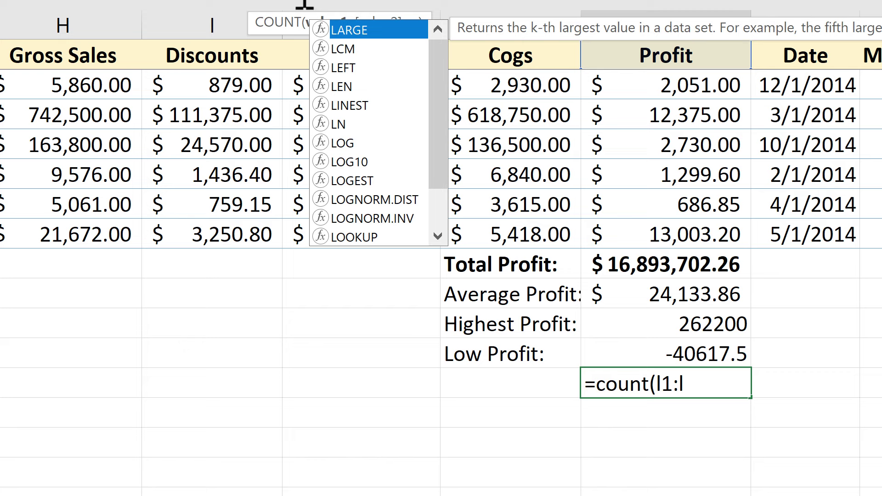
{"action": "type", "text": "701"}
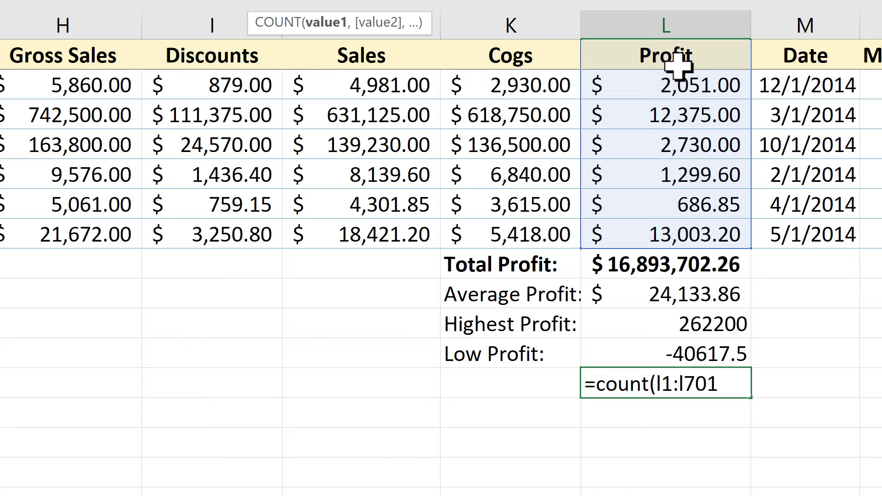
{"action": "key", "text": "Return"}
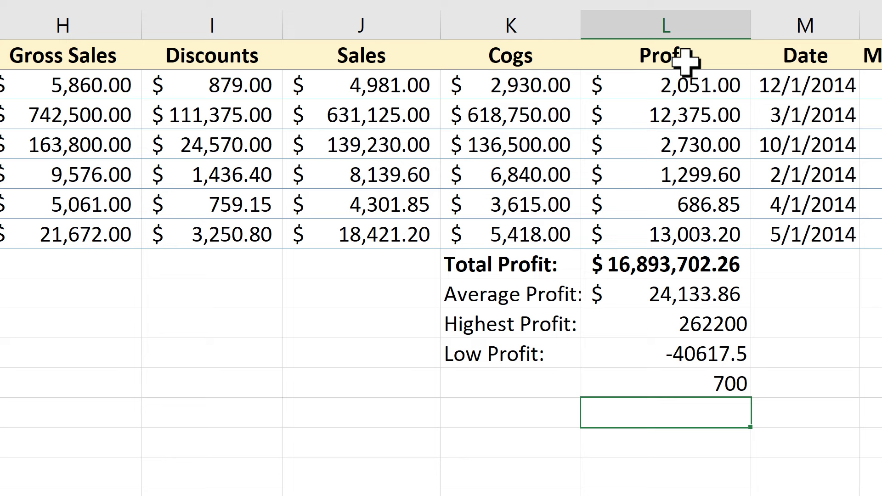
- Label the count 'Number of Profit Categories' in K706
{"action": "left_click", "coordinate": [489, 380]}
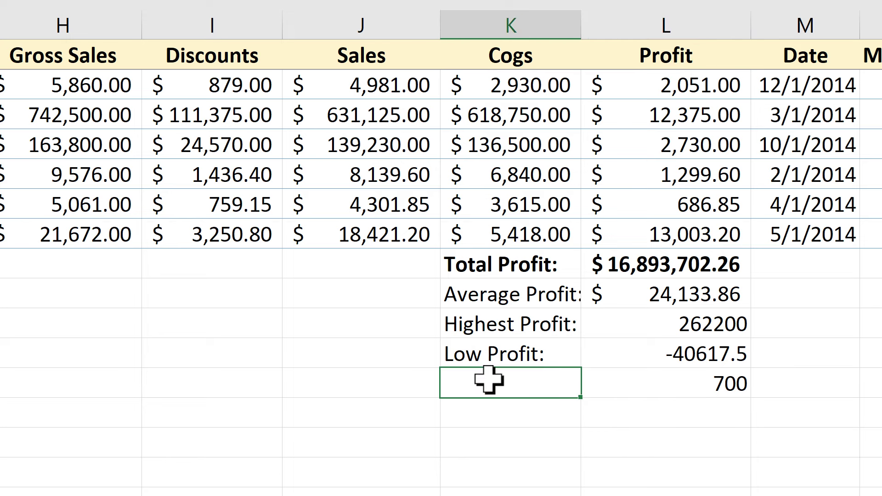
{"action": "type", "text": "Number of Profit Categories"}
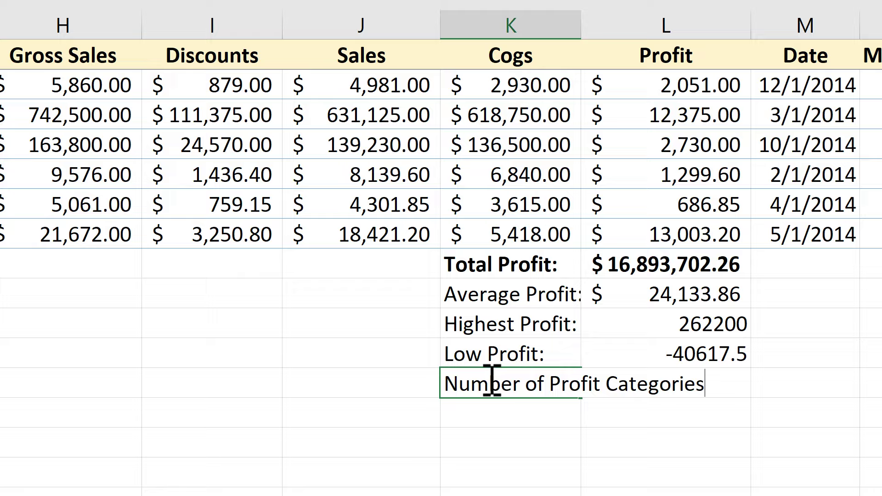
{"action": "key", "text": "Return"}
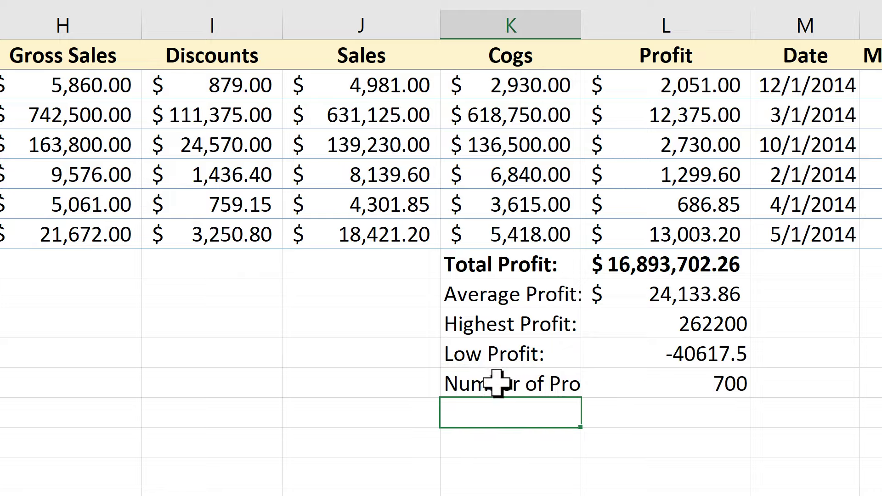
- Enter =Counta(l1:l701) in L707, giving 701
{"action": "left_click", "coordinate": [699, 411]}
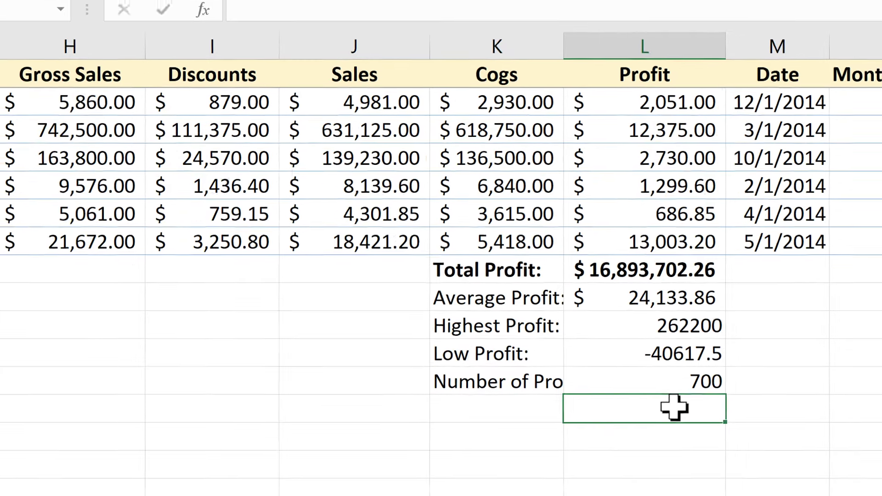
{"action": "type", "text": "=Co"}
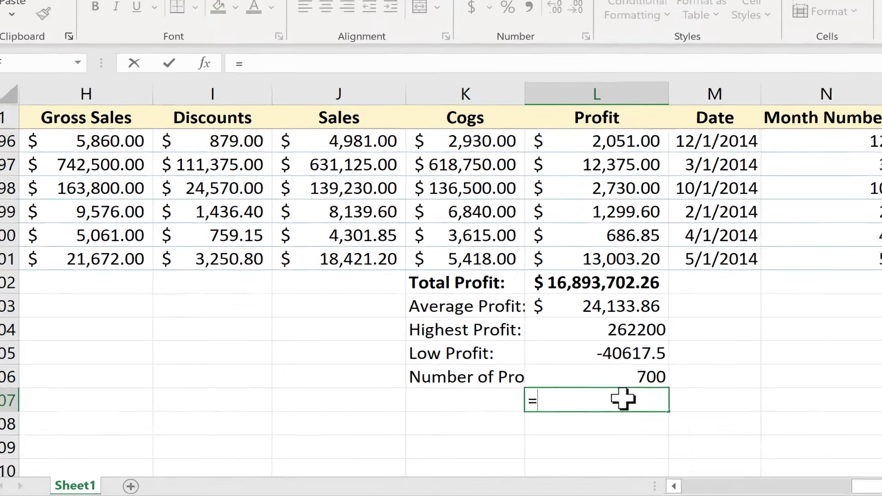
{"action": "type", "text": "unta"}
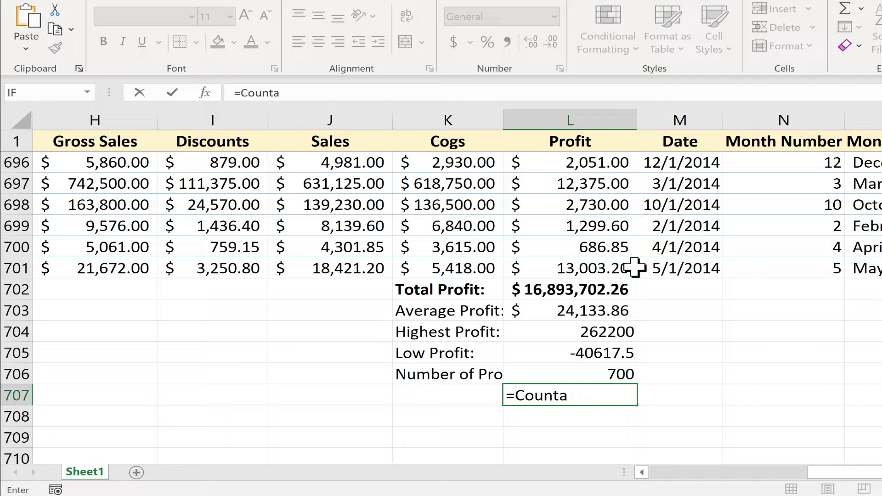
{"action": "key", "text": "BackSpace"}
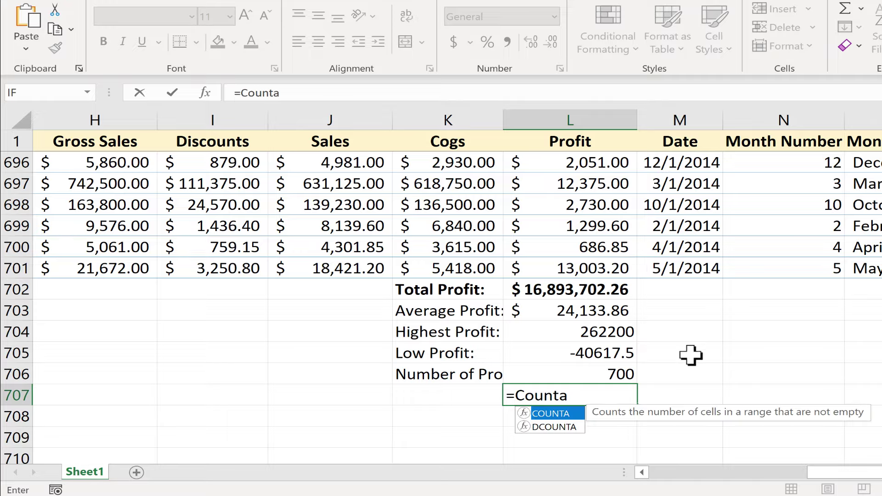
{"action": "left_click", "coordinate": [309, 94]}
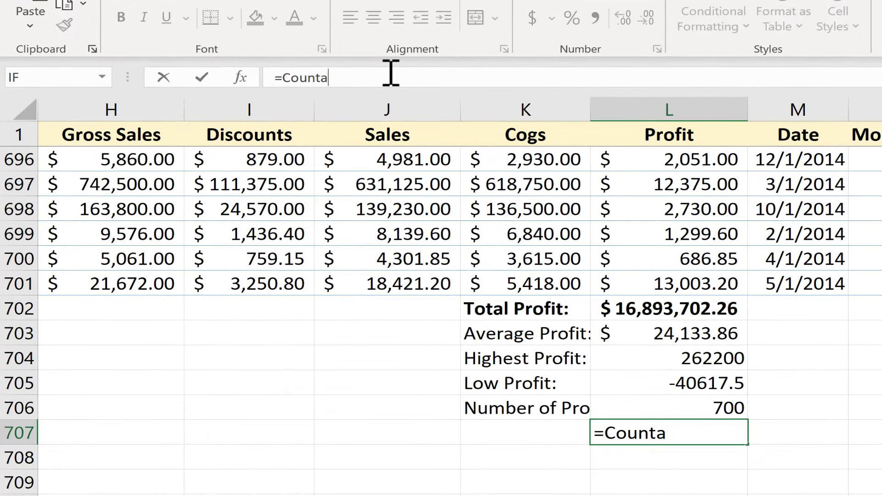
{"action": "type", "text": "(l1:l701"}
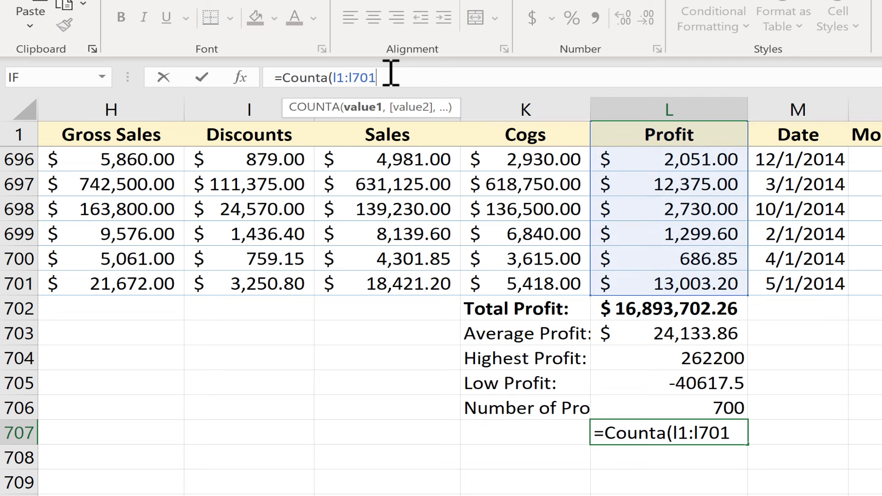
{"action": "key", "text": "Return"}
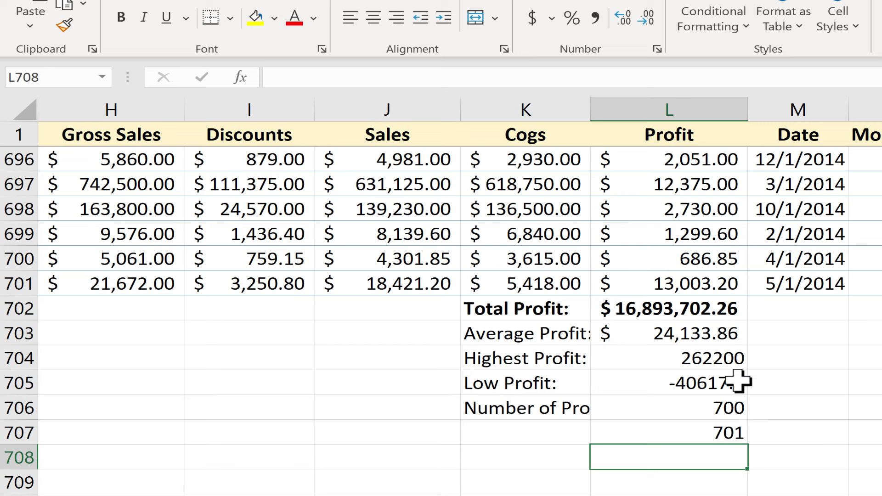
- Label the COUNTA result 'Not very useful' in K707
{"action": "left_click", "coordinate": [553, 435]}
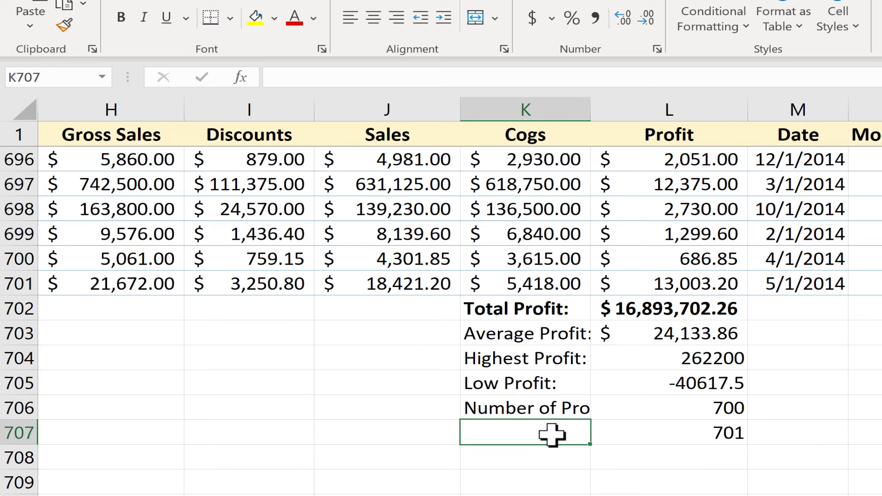
{"action": "type", "text": "Not "}
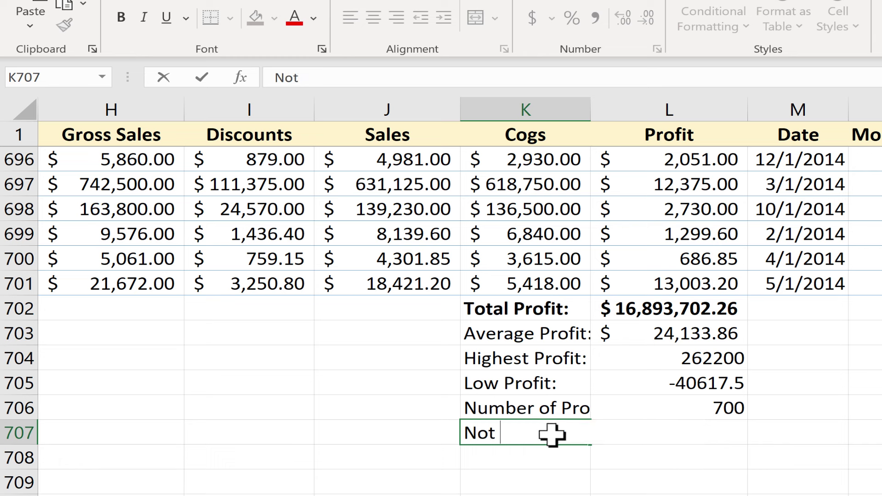
{"action": "type", "text": "very useful"}
{"action": "key", "text": "Return"}
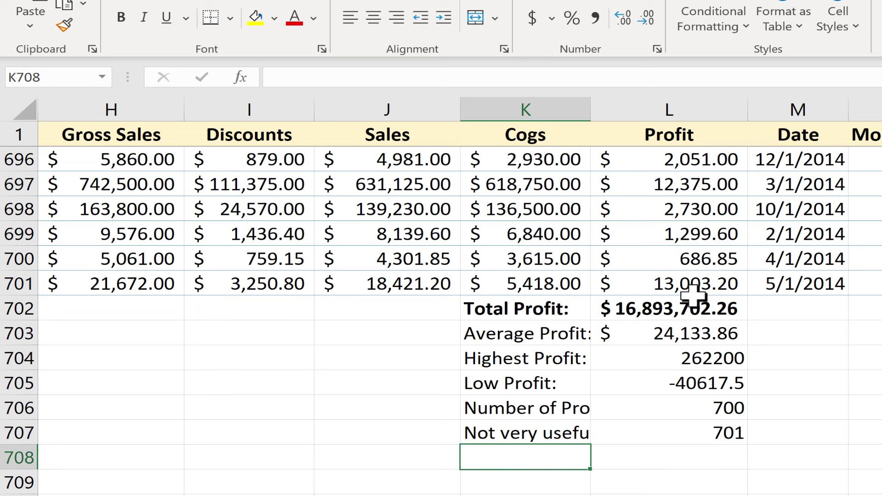
{"action": "left_click", "coordinate": [709, 208]}
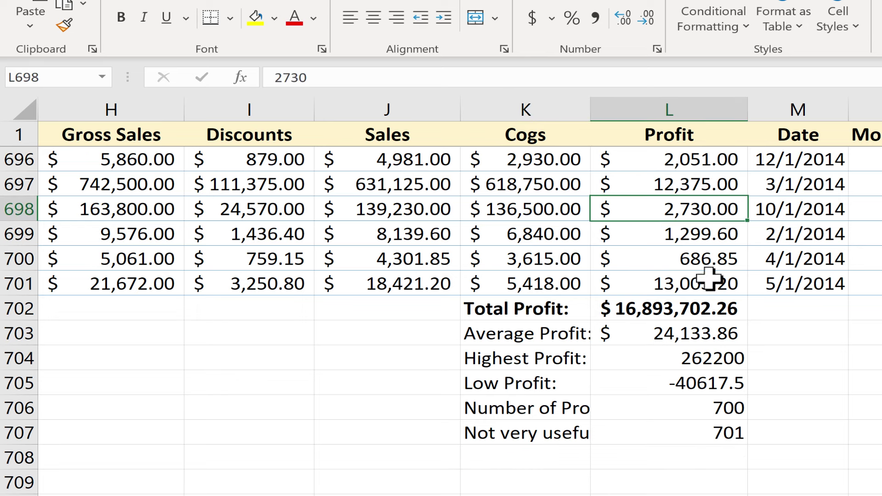
- Bold the summary block K702:L707 and deselect it
{"action": "left_click_drag", "start_coordinate": [518, 309], "coordinate": [689, 439]}
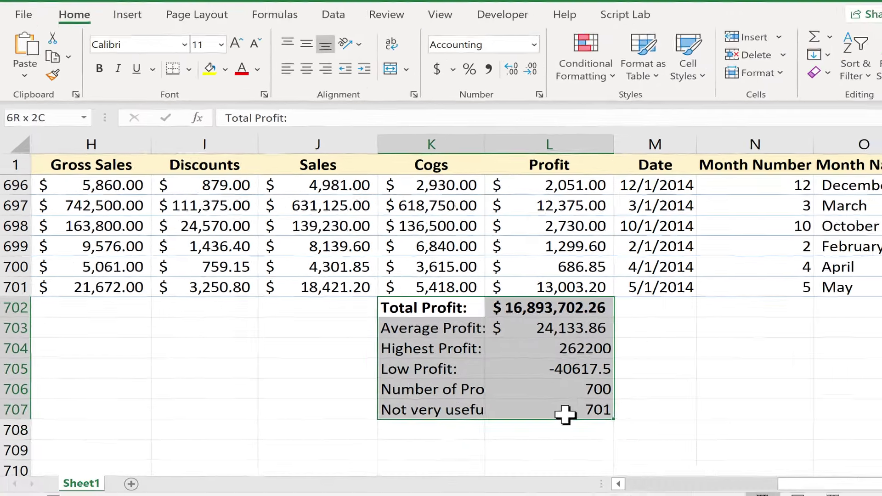
{"action": "left_click", "coordinate": [99, 69]}
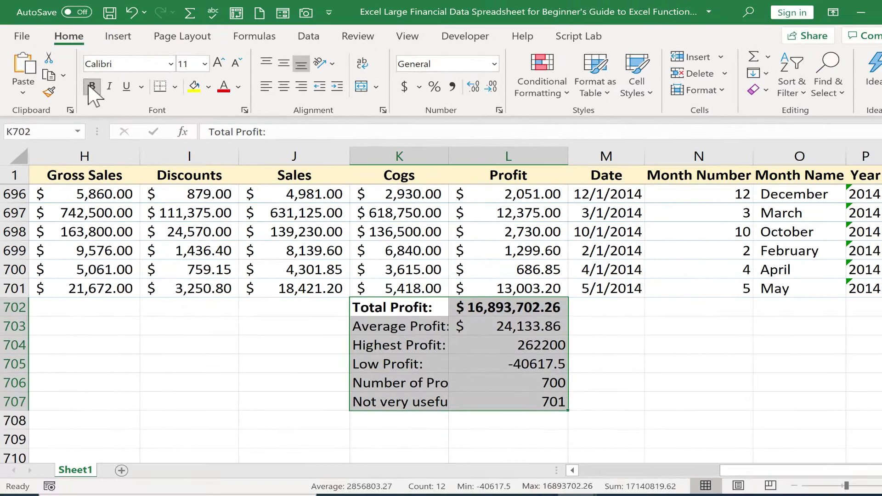
{"action": "left_click", "coordinate": [756, 389]}
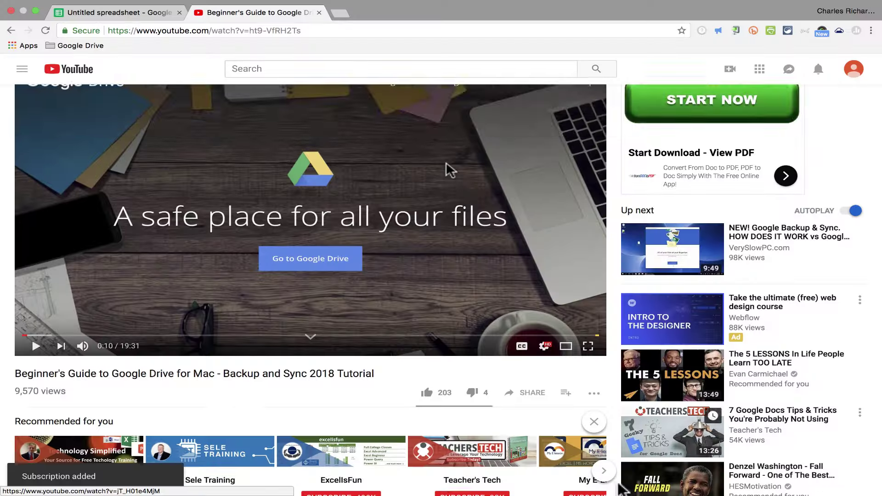
- Scroll the YouTube watch page down to the channel's Subscribed button, showing 113K subscribers
{"action": "scroll", "coordinate": [450, 169], "scroll_direction": "down", "scroll_amount": 3}
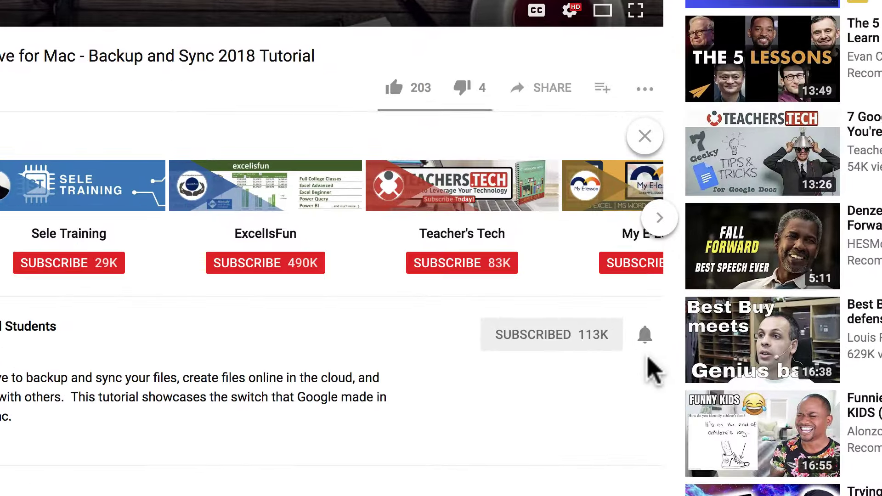